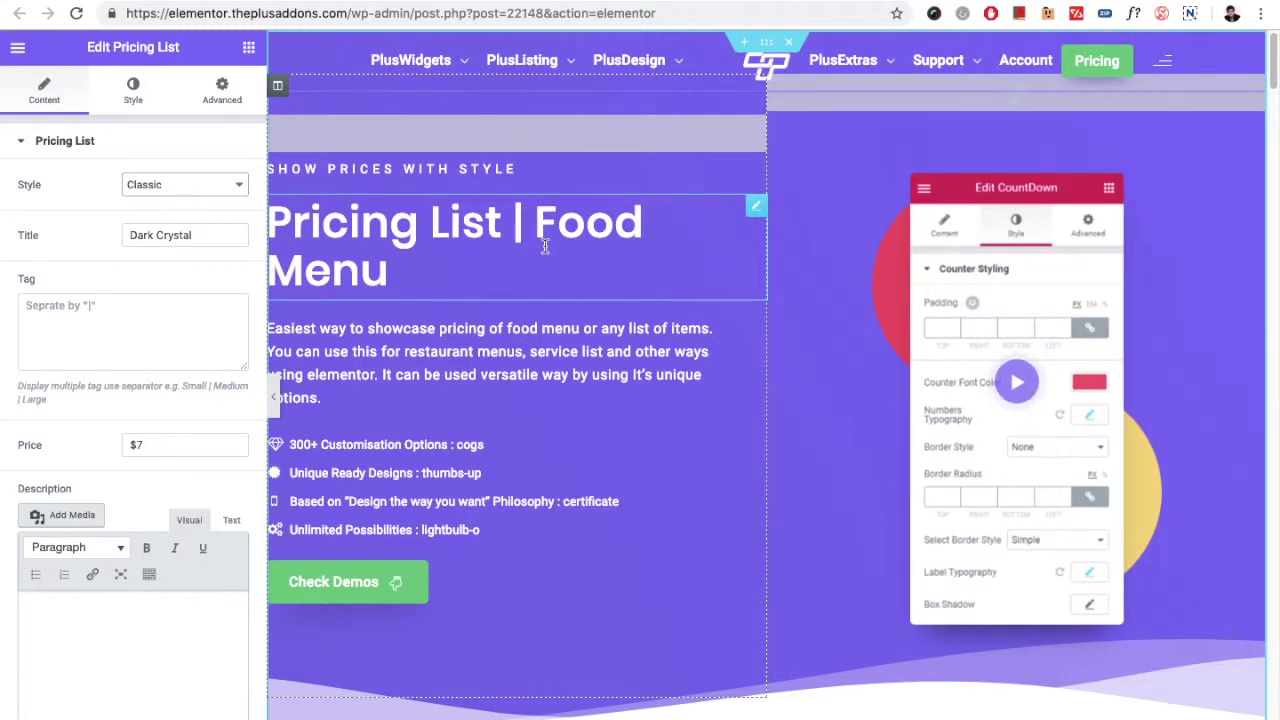
# Step: Scroll past the food and dessert menus and open the Dark Crystal item's settings
pyautogui.scroll(-7, 509, 291)
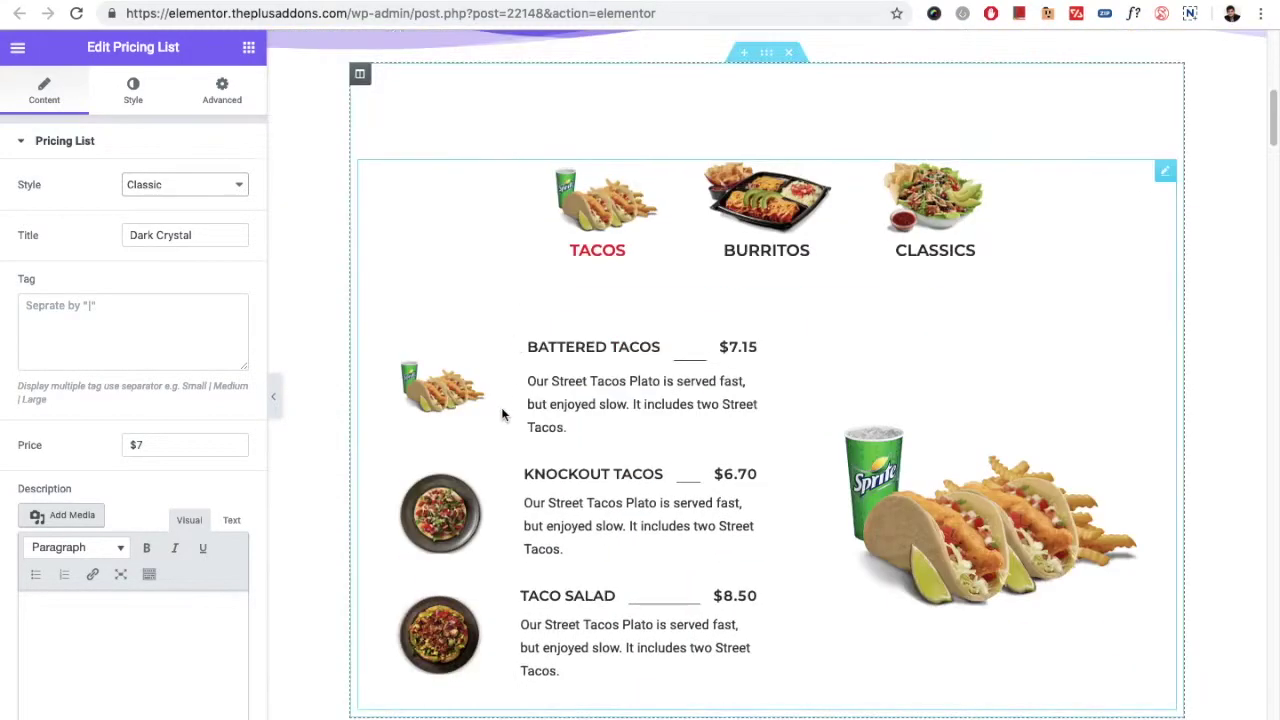
pyautogui.scroll(-1, 567, 353)
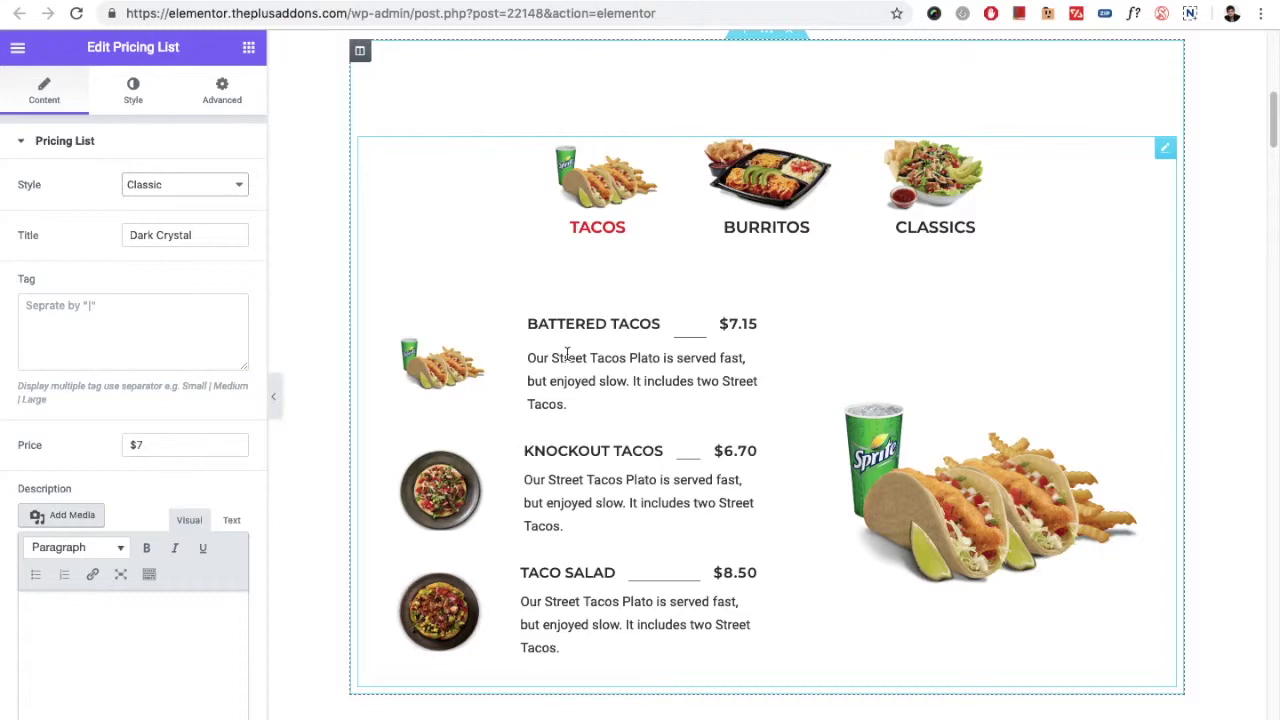
pyautogui.scroll(-4, 566, 355)
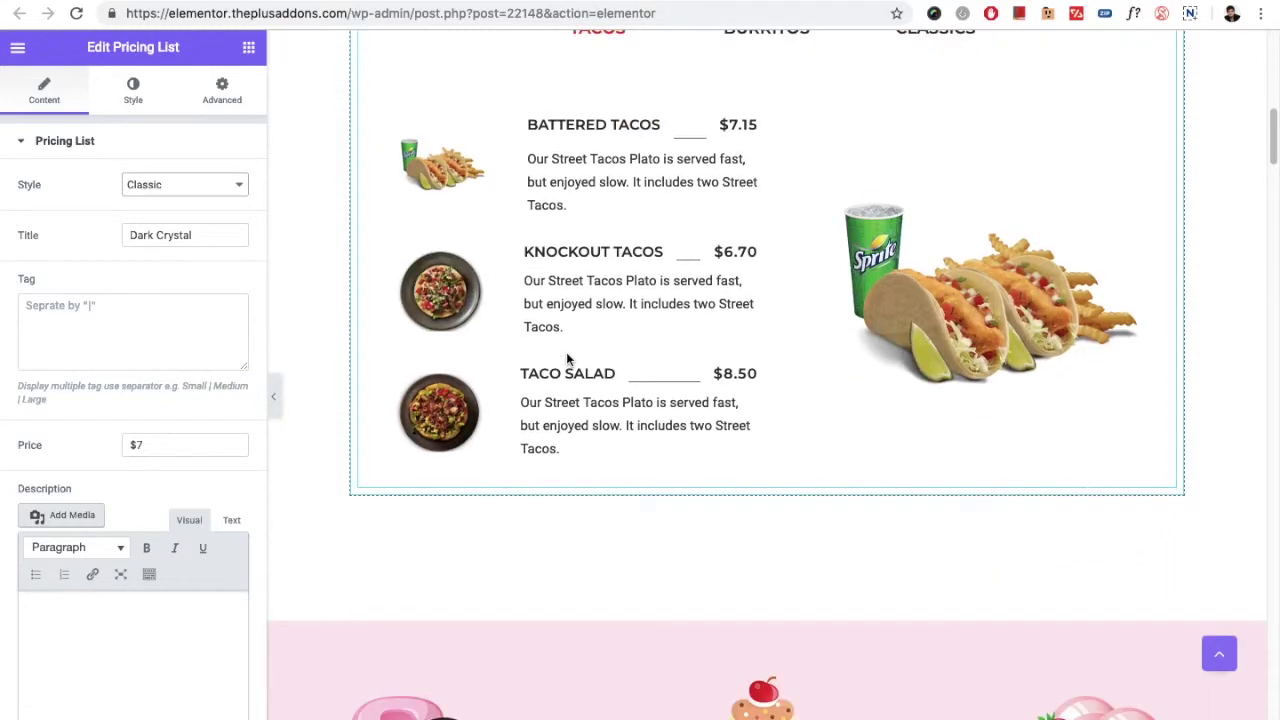
pyautogui.scroll(-5, 566, 352)
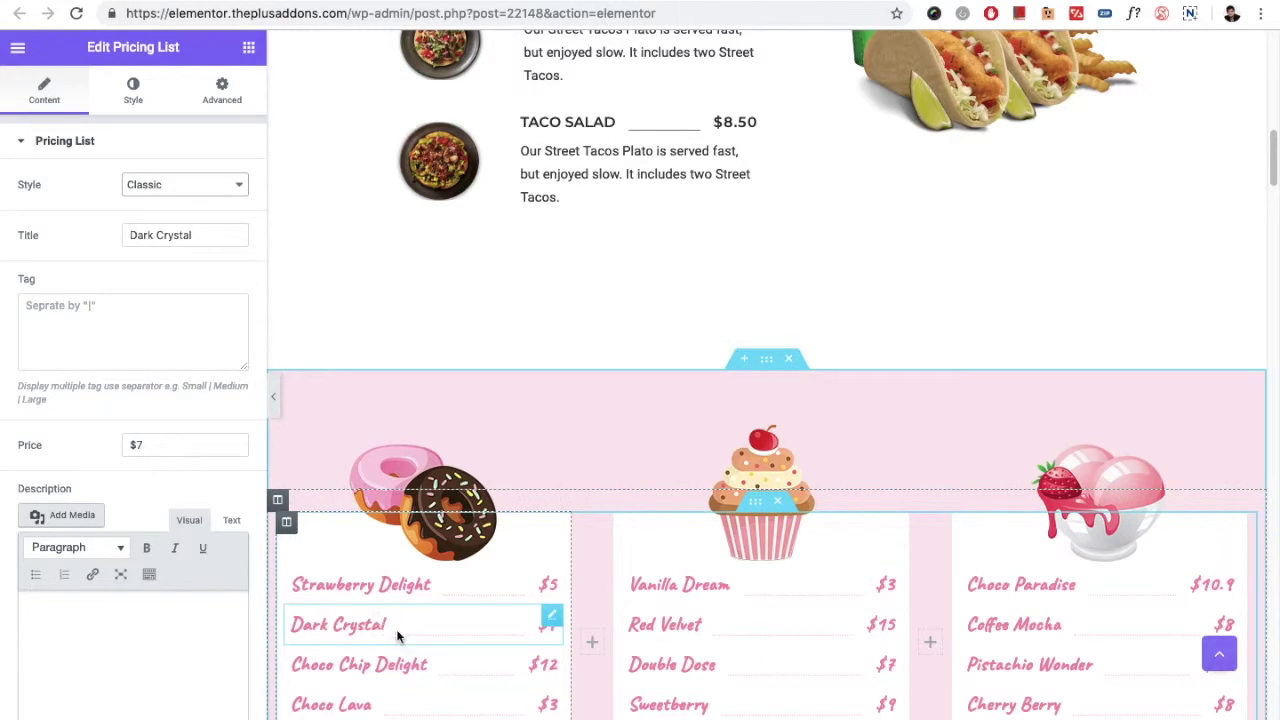
pyautogui.click(140, 150)
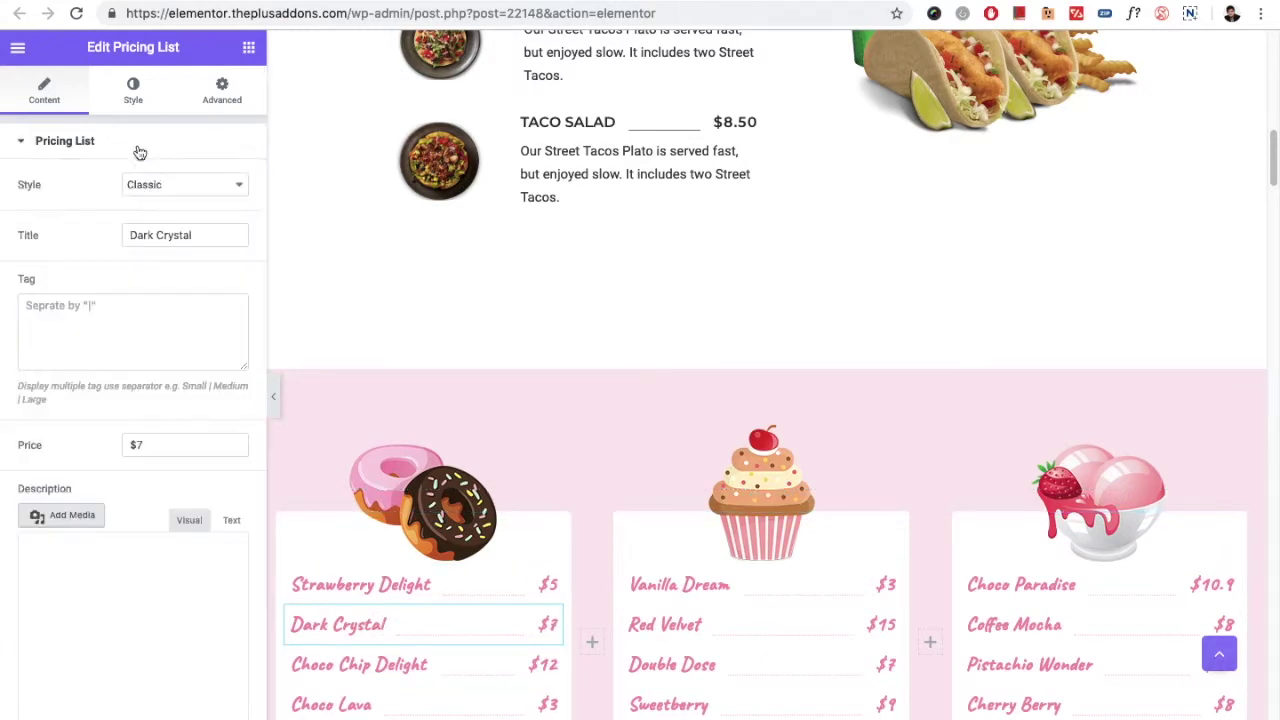
# Step: Check Dark Crystal's style options, keep Classic, and scroll down to the spa cards
pyautogui.click(171, 184)
pyautogui.click(171, 186)
pyautogui.scroll(-10, 429, 437)
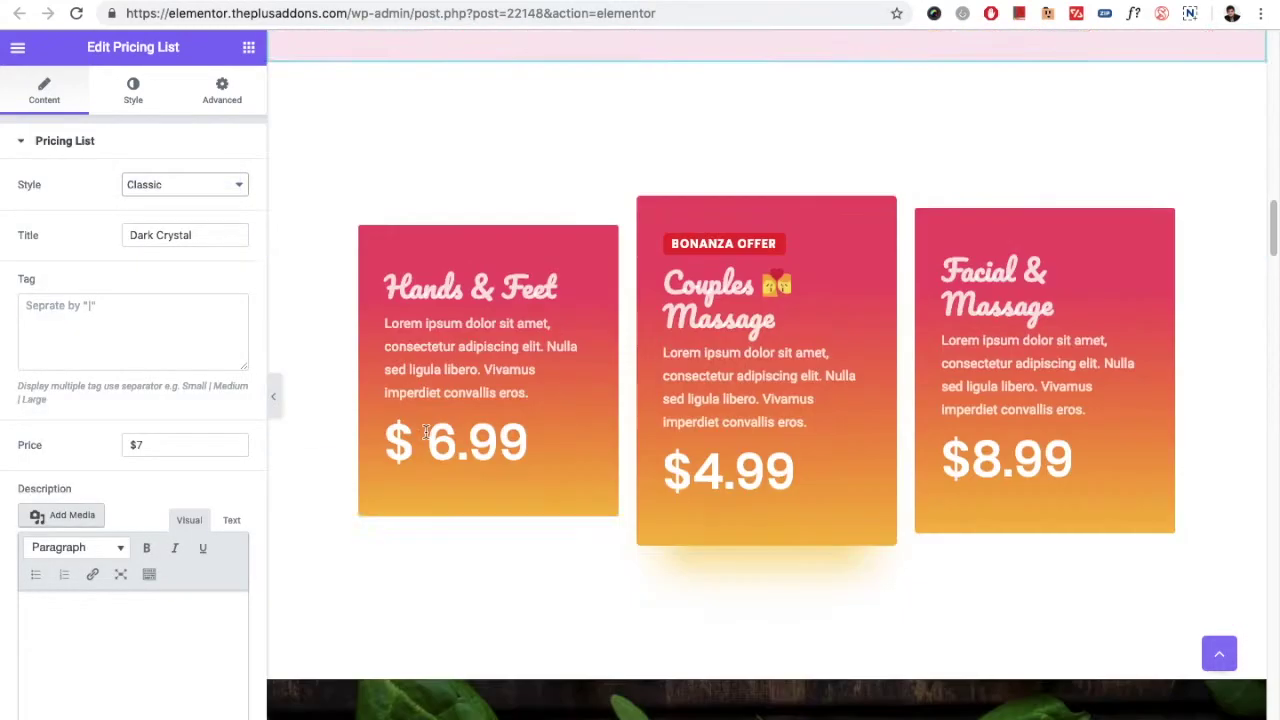
# Step: Open the Hands & Feet card's settings and keep its style on Modern
pyautogui.click(508, 377)
pyautogui.click(152, 190)
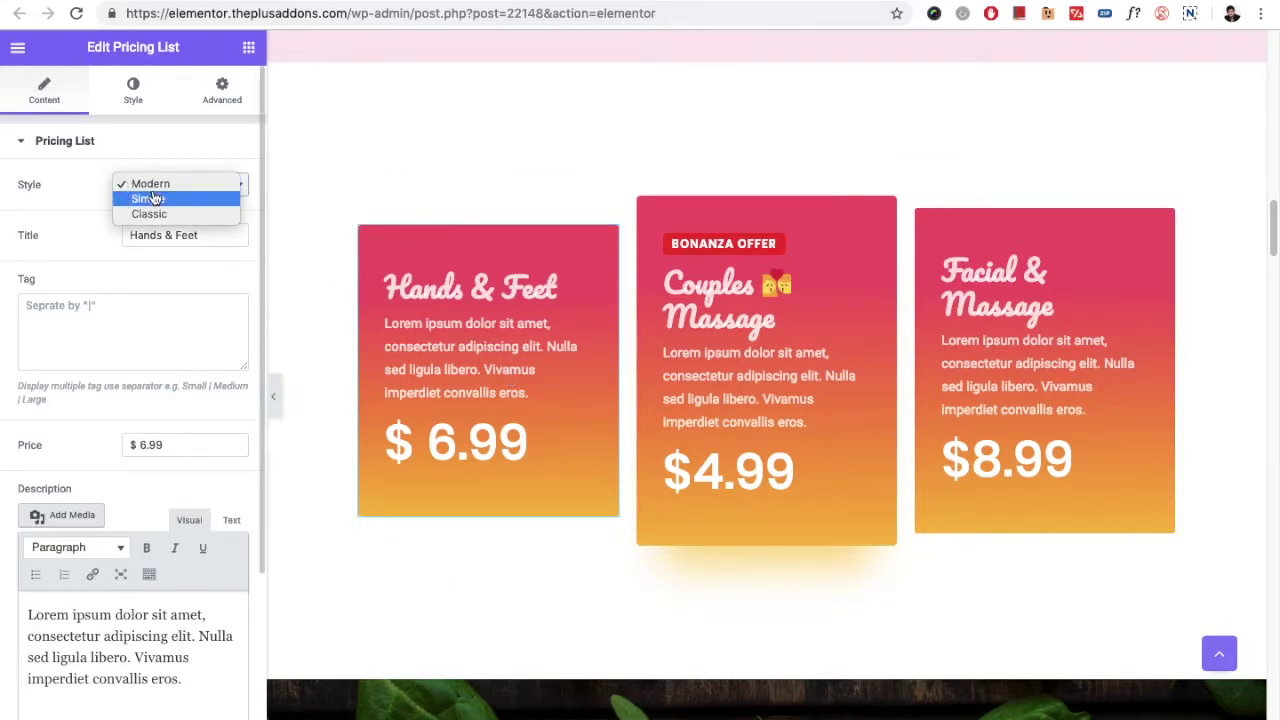
pyautogui.click(150, 184)
# Step: Open the Zumba Training card's settings, showing Simple style and the $ 180 price
pyautogui.scroll(-10, 481, 411)
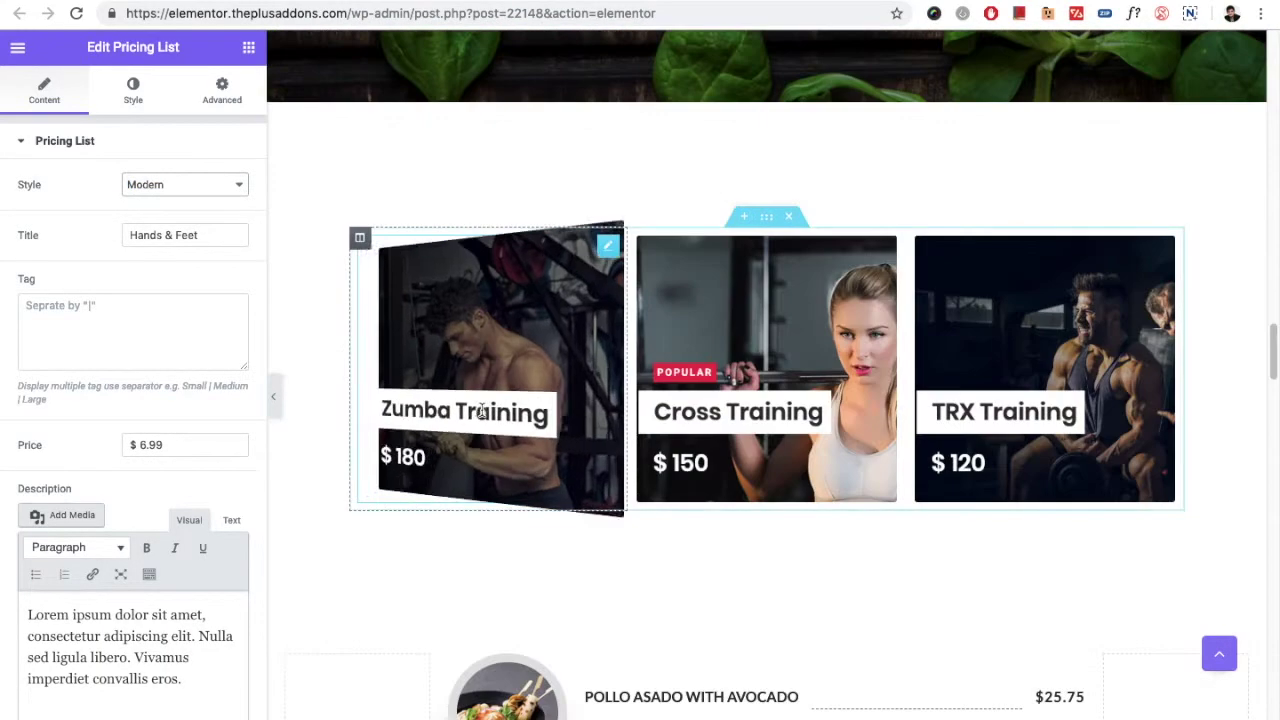
pyautogui.click(481, 411)
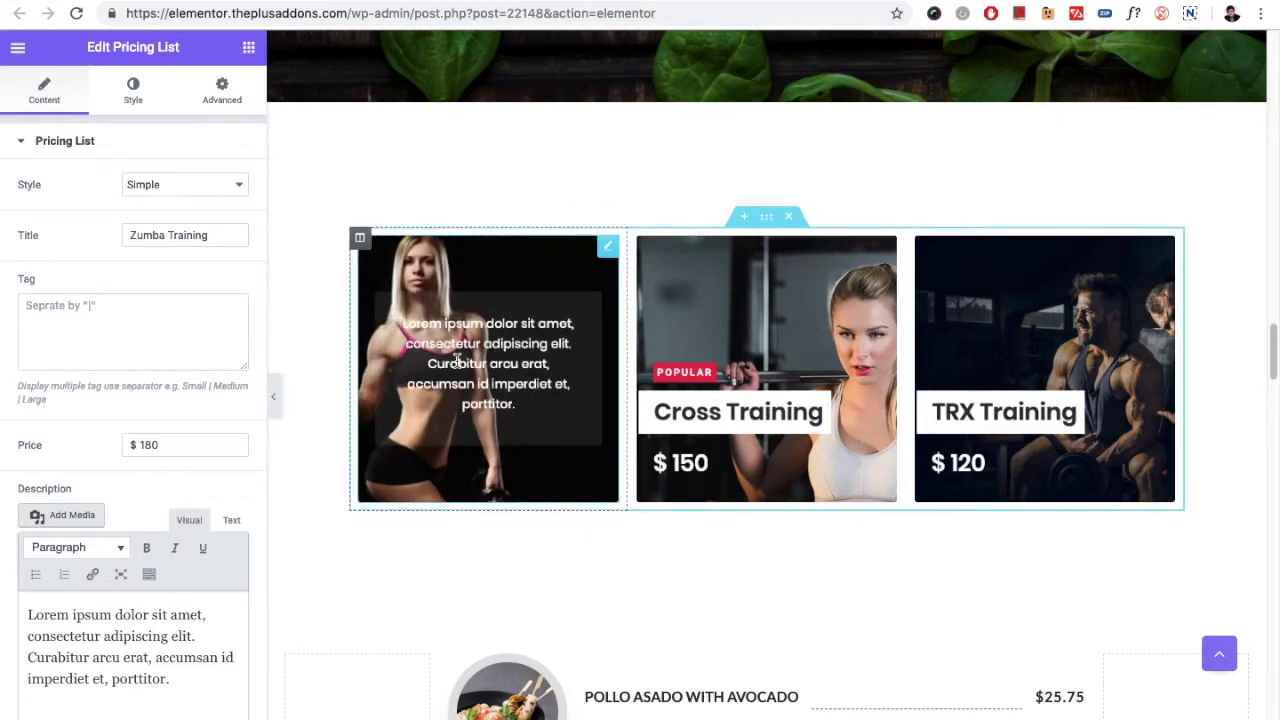
pyautogui.scroll(10, 311, 353)
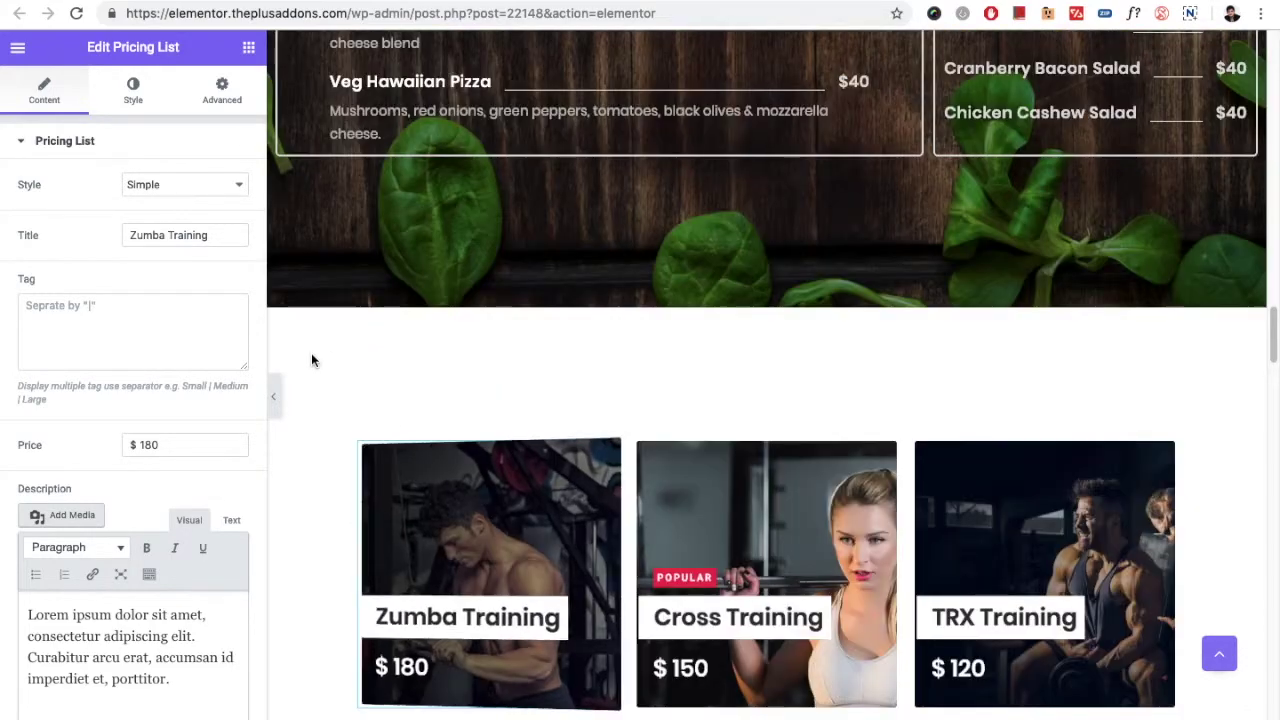
pyautogui.scroll(2, 360, 350)
pyautogui.scroll(-5, 417, 340)
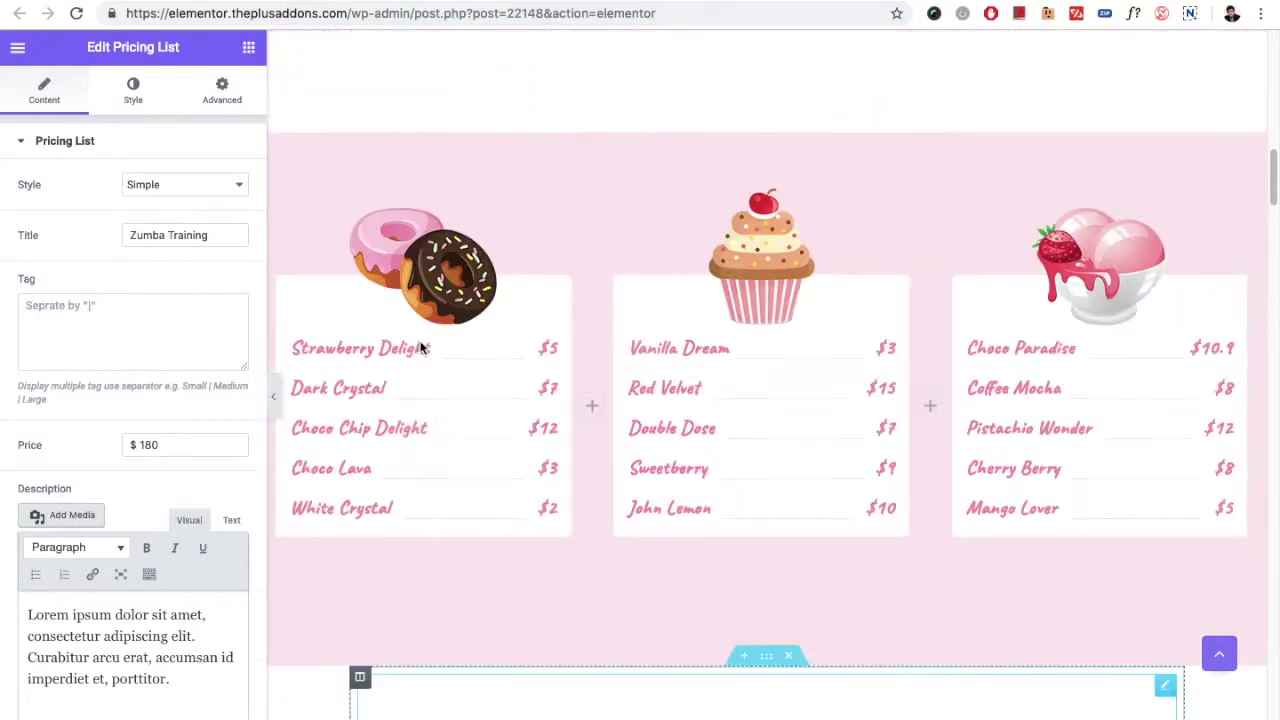
# Step: Open Strawberry Delight's settings, briefly enter a tag, then clear the Tags field
pyautogui.click(504, 358)
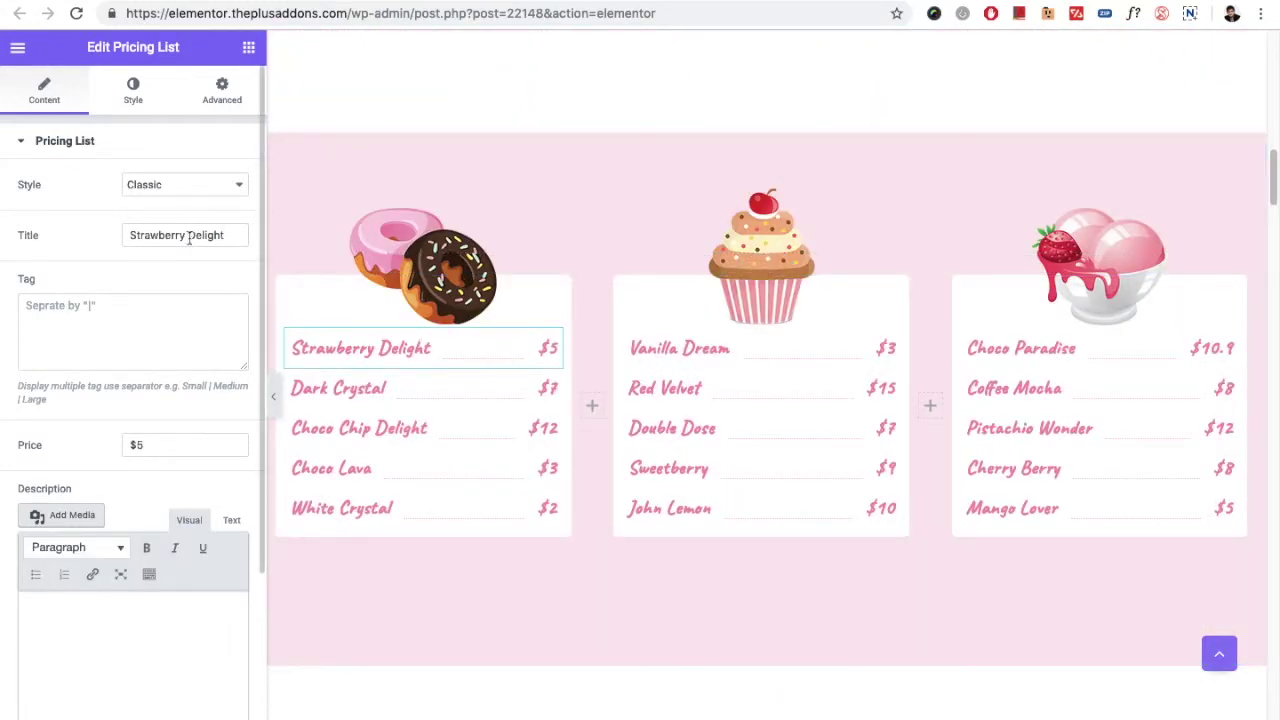
pyautogui.tripleClick(155, 236)
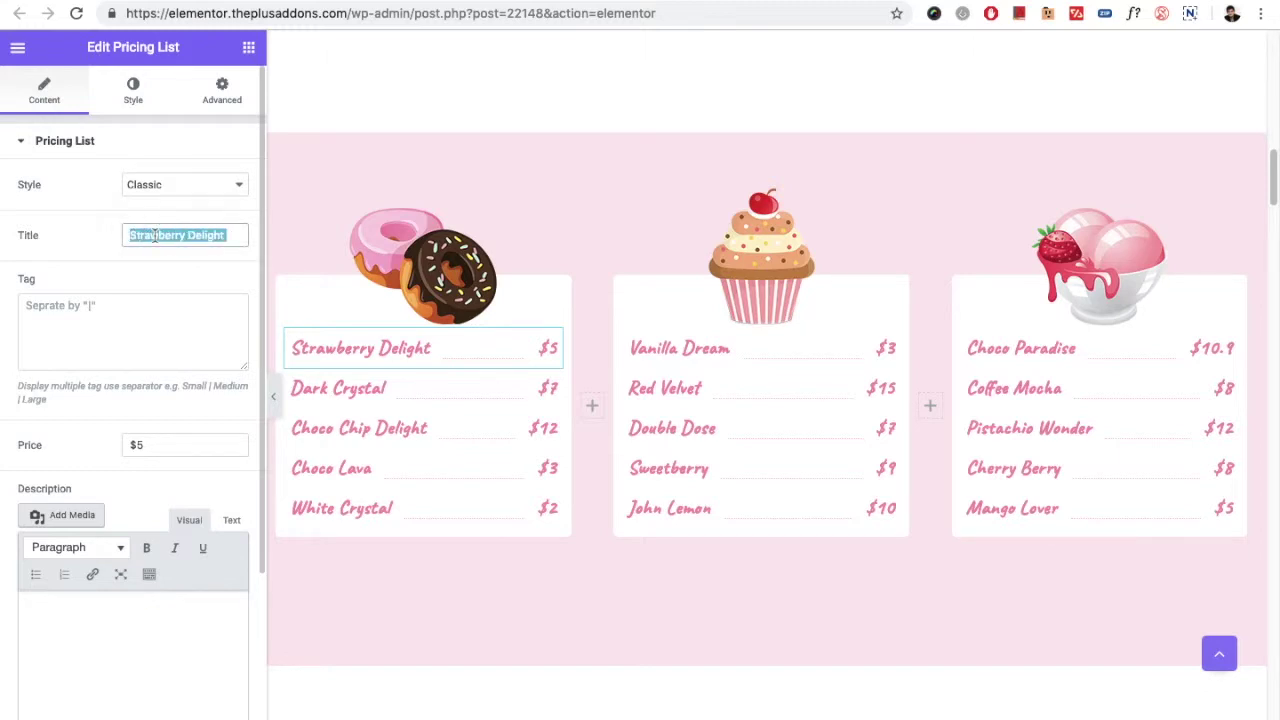
pyautogui.click(120, 337)
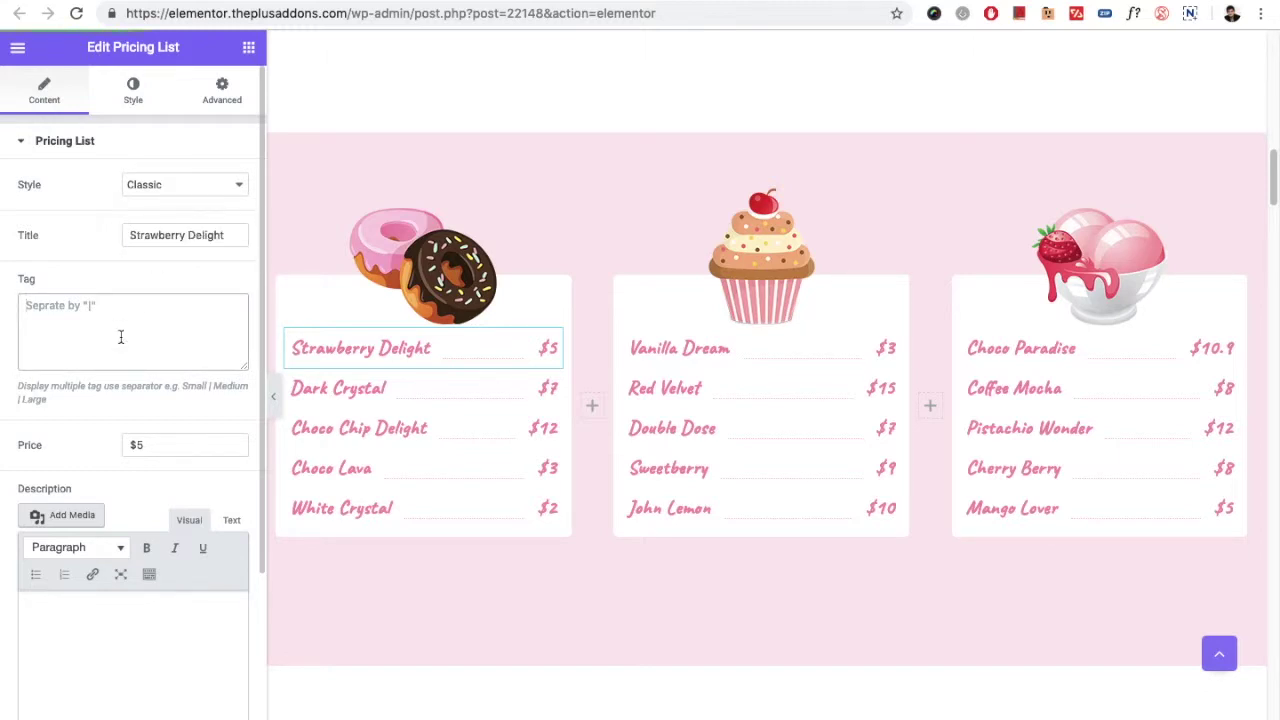
pyautogui.write('Tabs |')
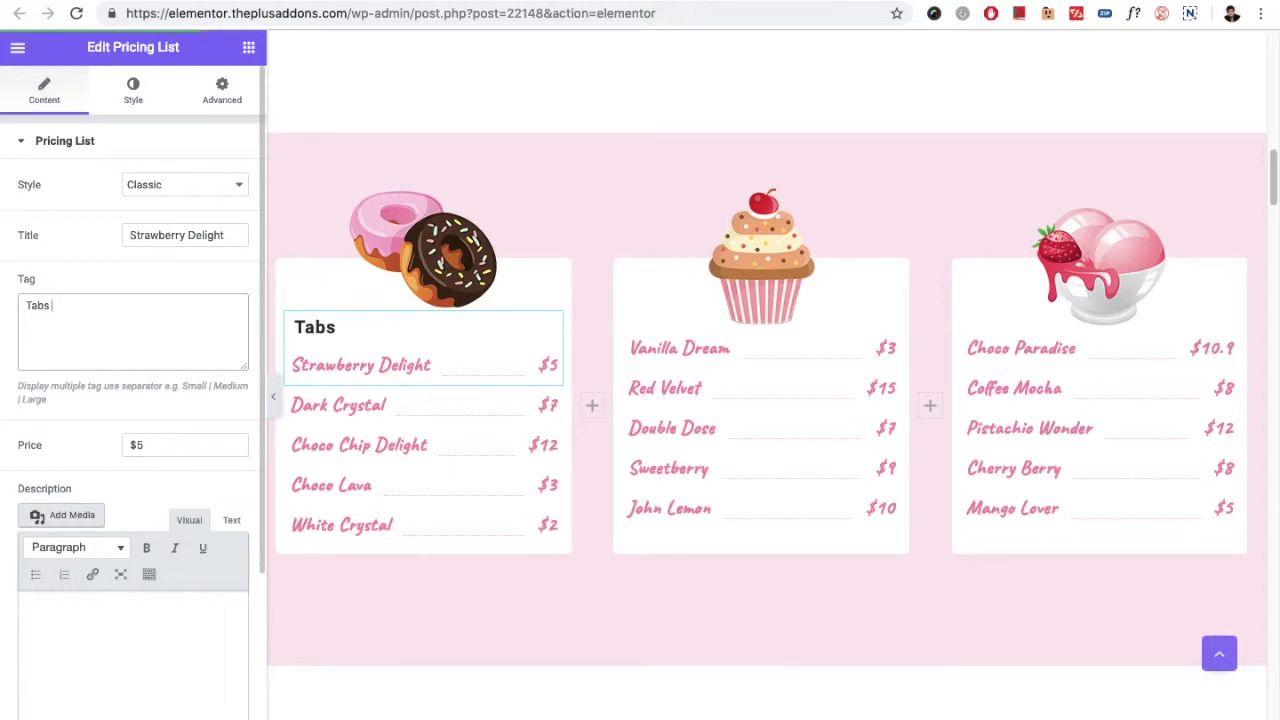
pyautogui.press('BackSpace')
pyautogui.press('BackSpace')
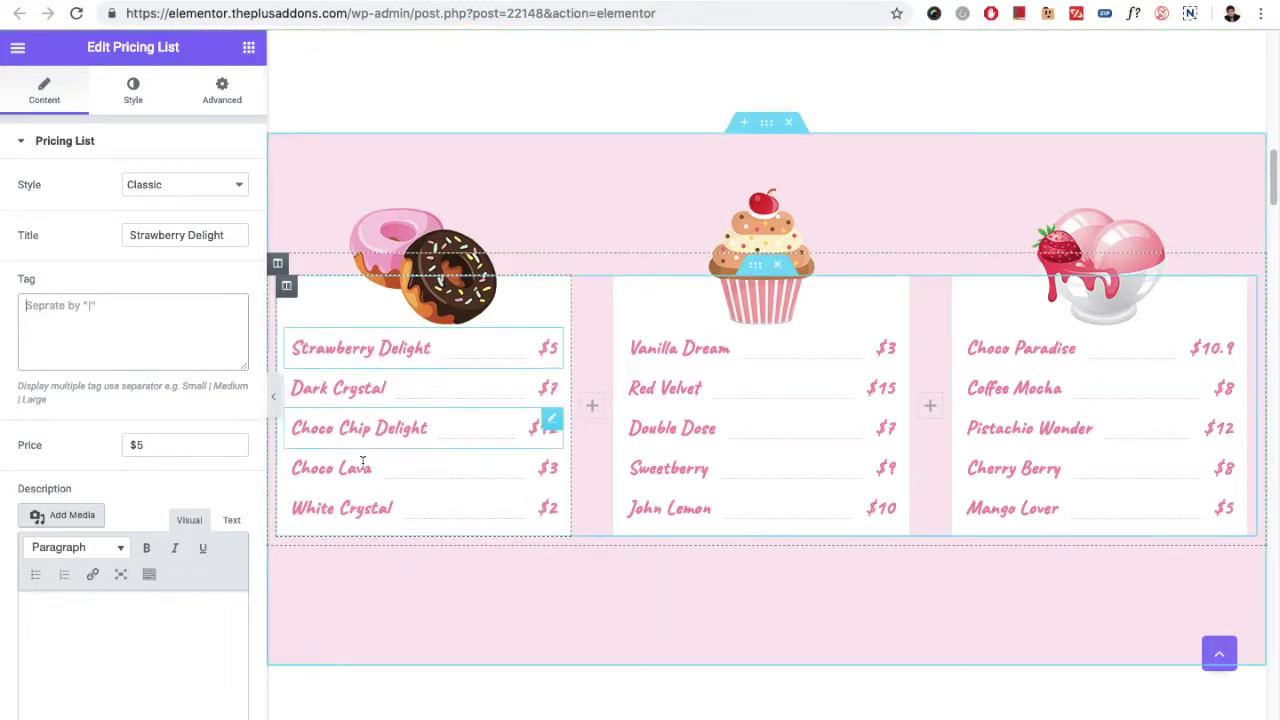
pyautogui.scroll(-6, 362, 461)
pyautogui.scroll(-3, 362, 461)
pyautogui.scroll(2, 362, 461)
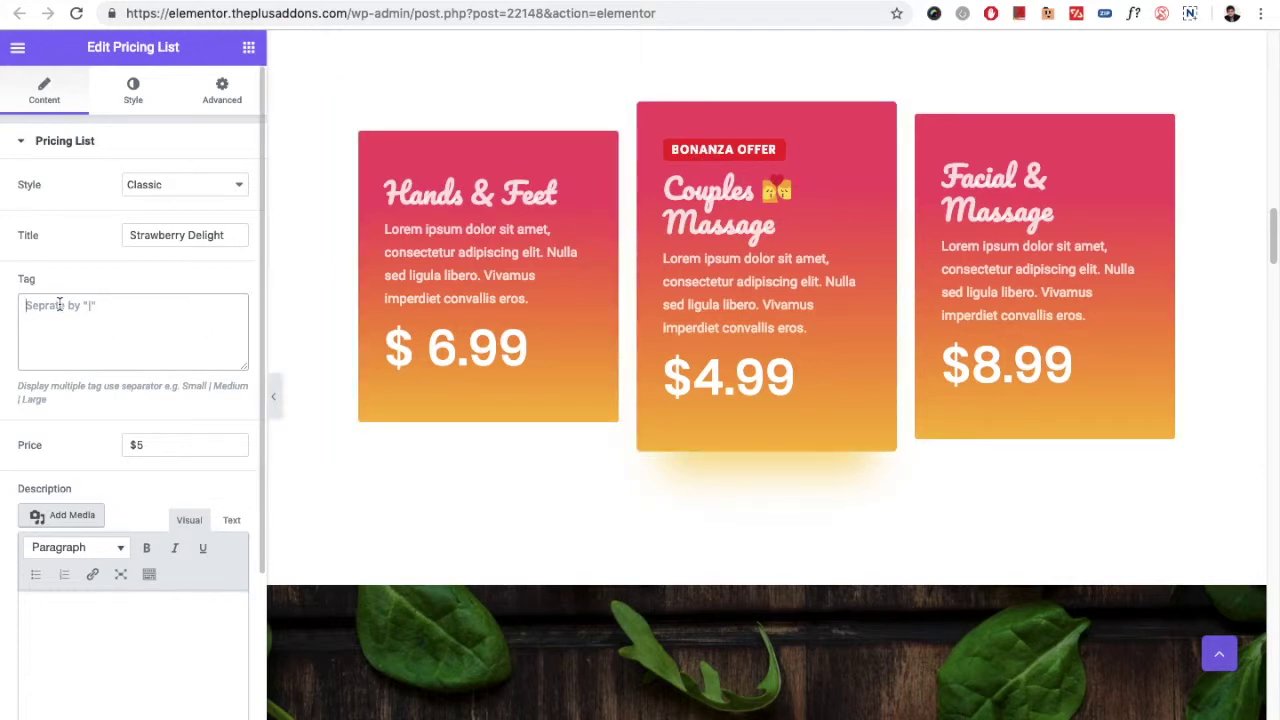
# Step: Type and delete test text in Strawberry Delight's description, then expand the Image settings
pyautogui.scroll(-3, 45, 400)
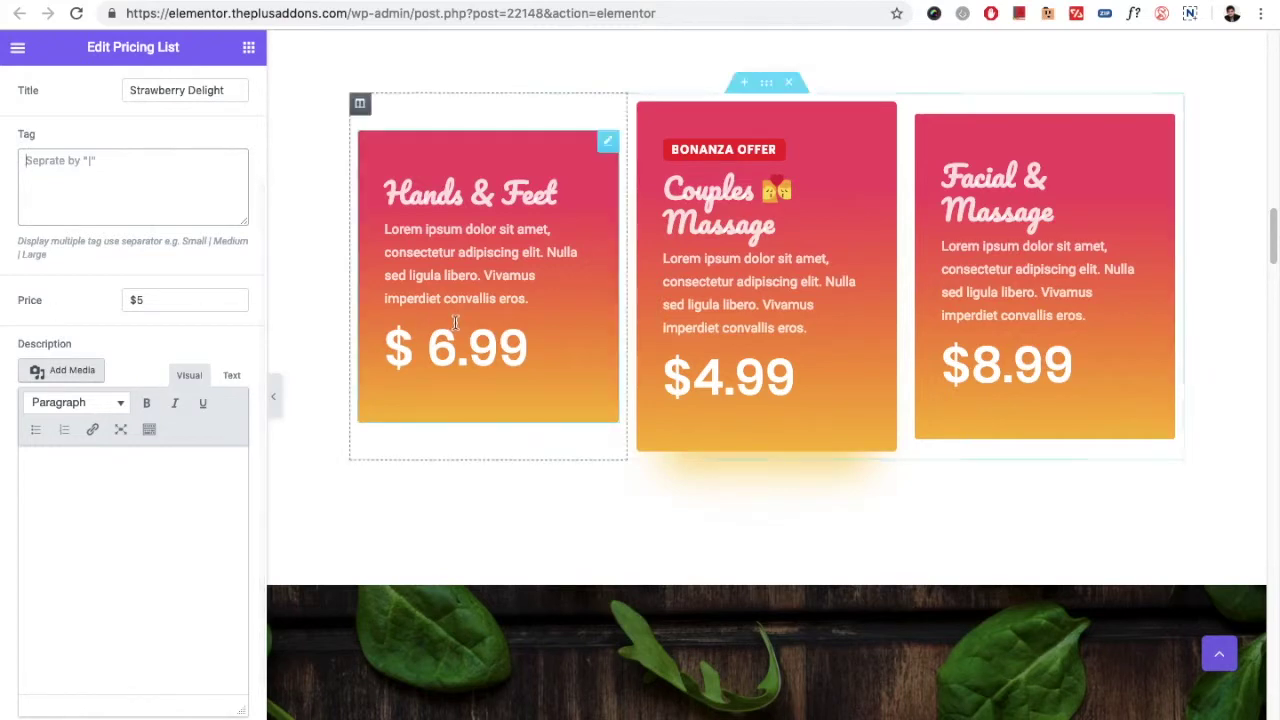
pyautogui.scroll(5, 454, 321)
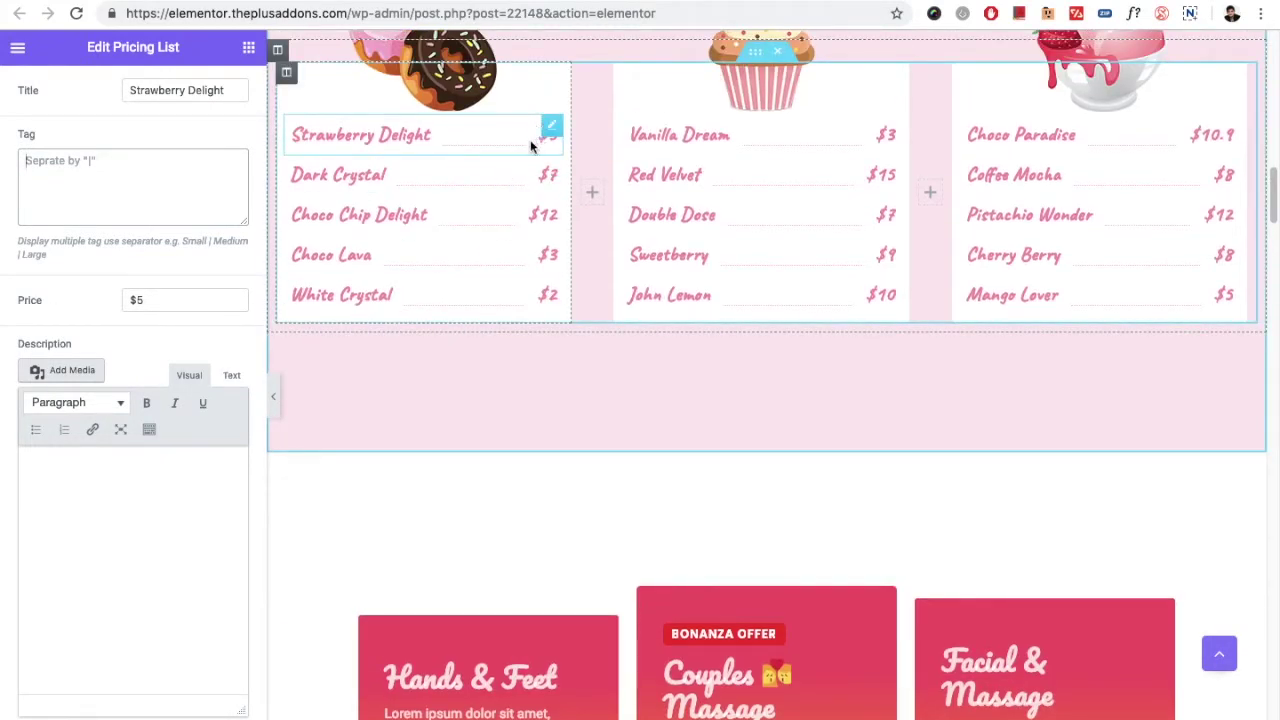
pyautogui.scroll(-1, 37, 404)
pyautogui.click(87, 445)
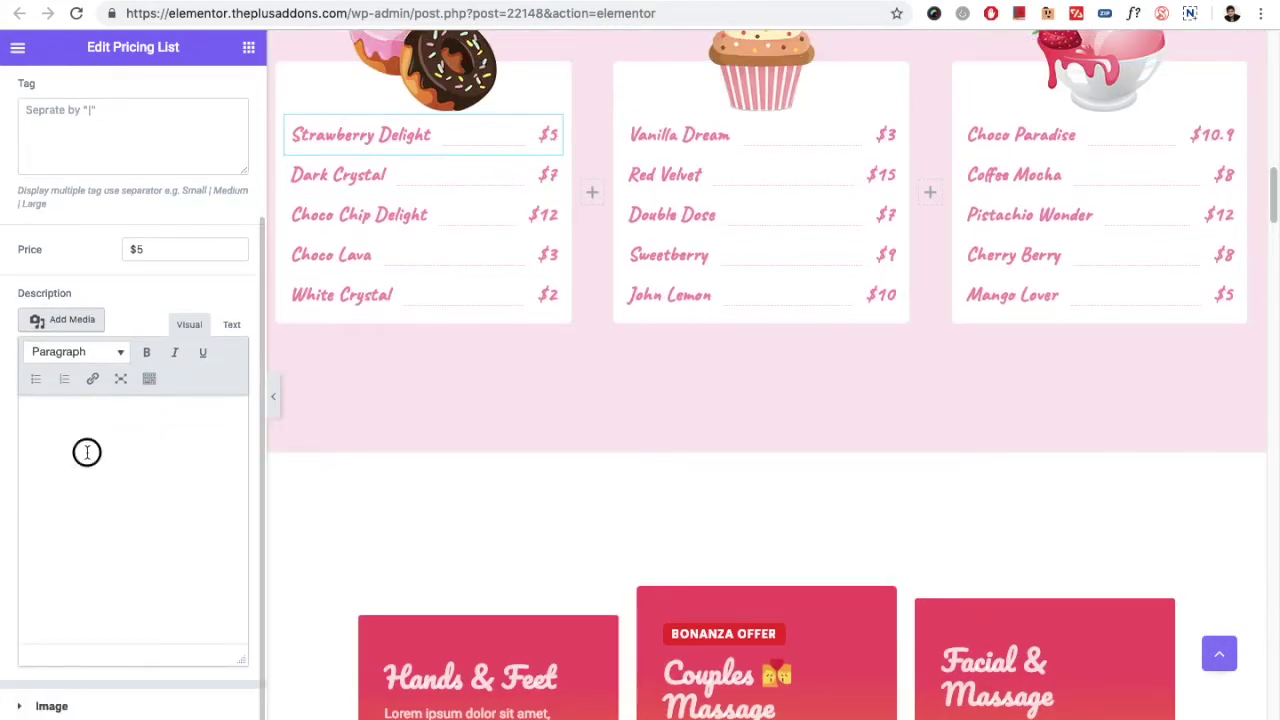
pyautogui.write('weewerww')
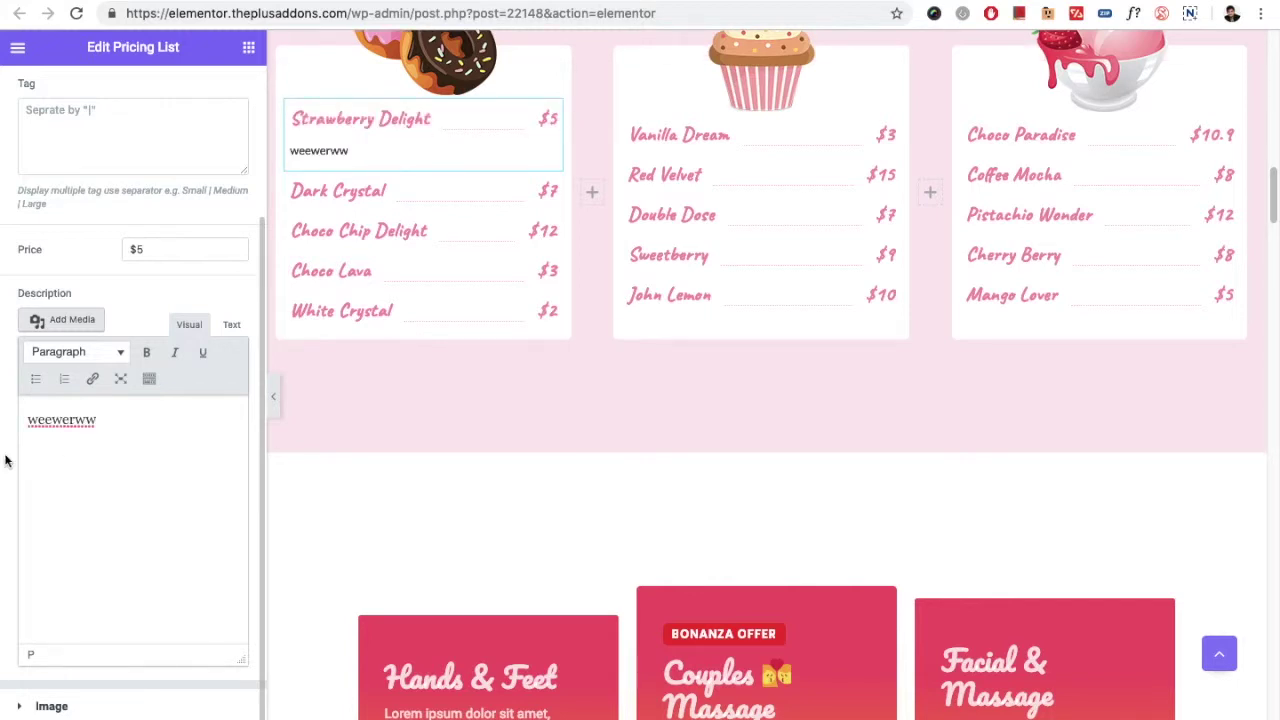
pyautogui.doubleClick(123, 434)
pyautogui.press('BackSpace')
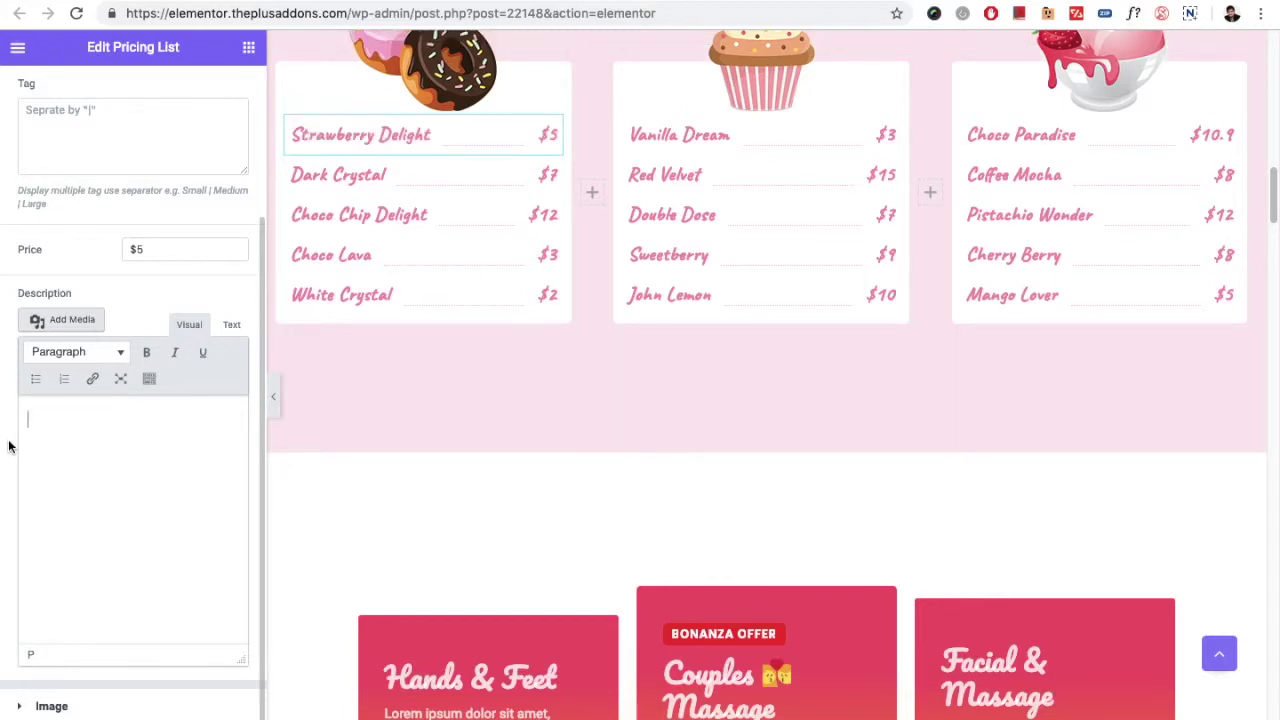
pyautogui.click(51, 705)
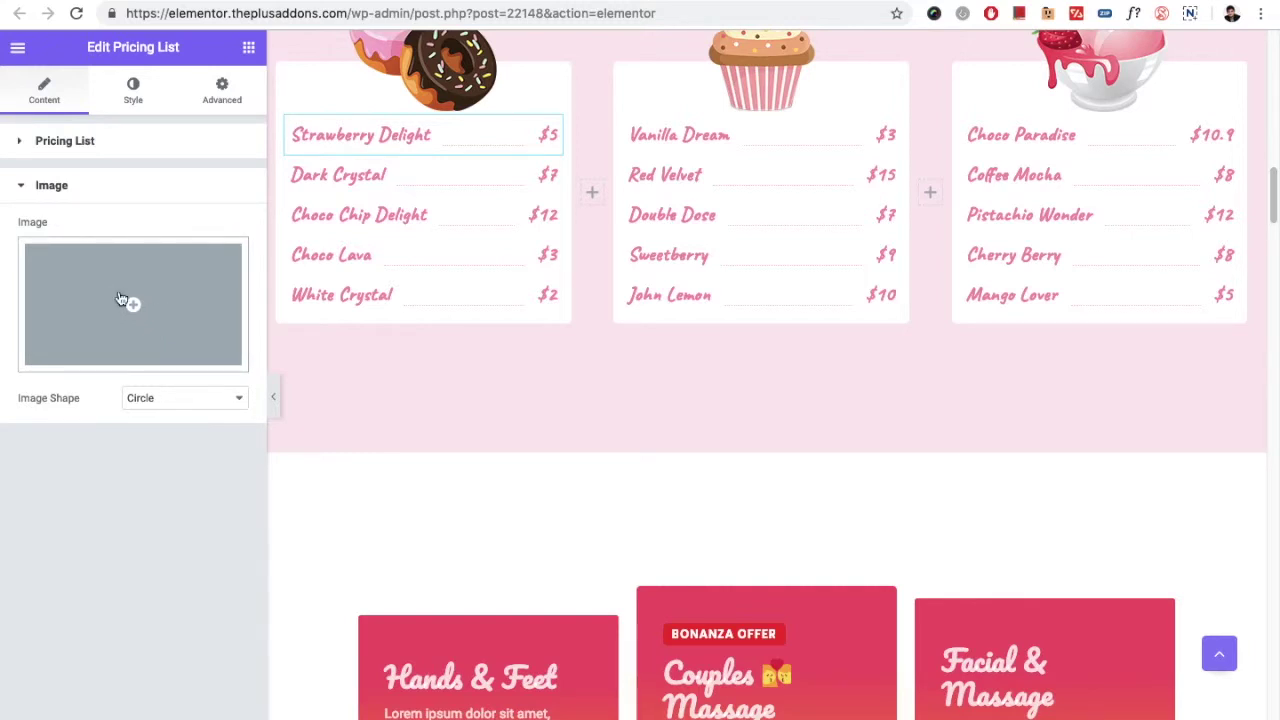
# Step: Change the list's Image Shape from Circle to Rounded and show the Title Style settings
pyautogui.click(148, 398)
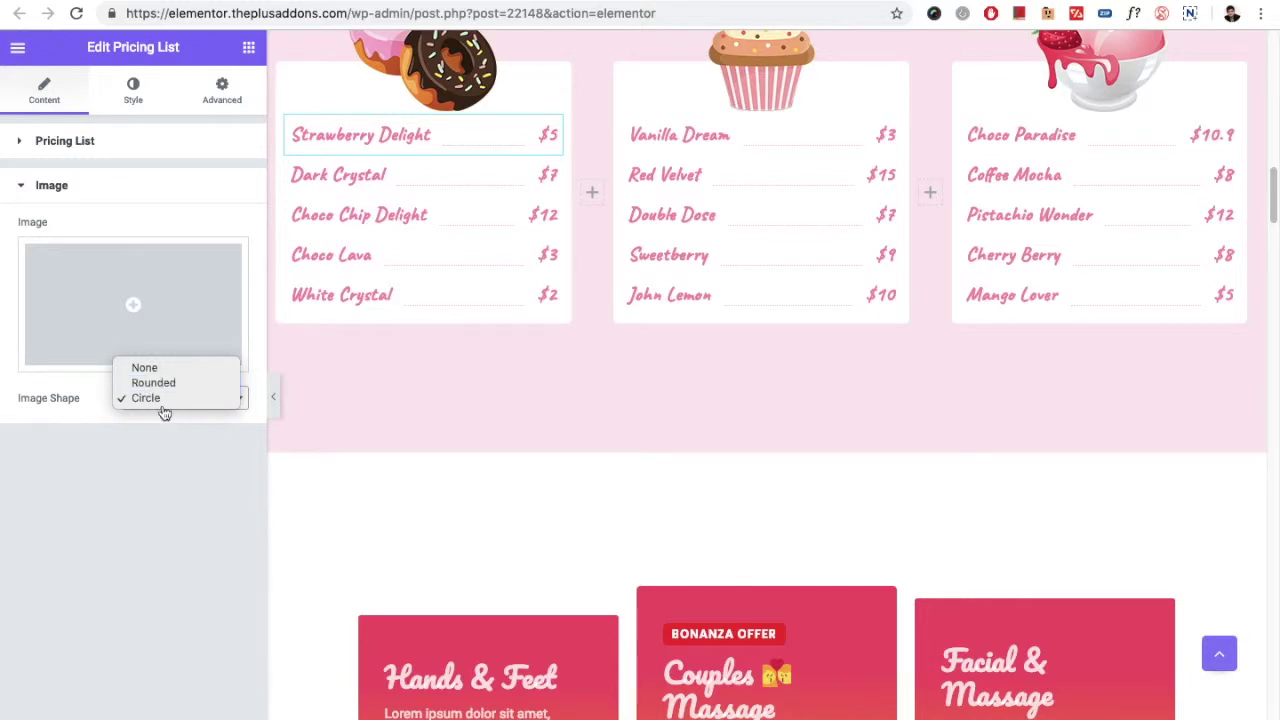
pyautogui.click(167, 370)
pyautogui.click(157, 402)
pyautogui.click(163, 412)
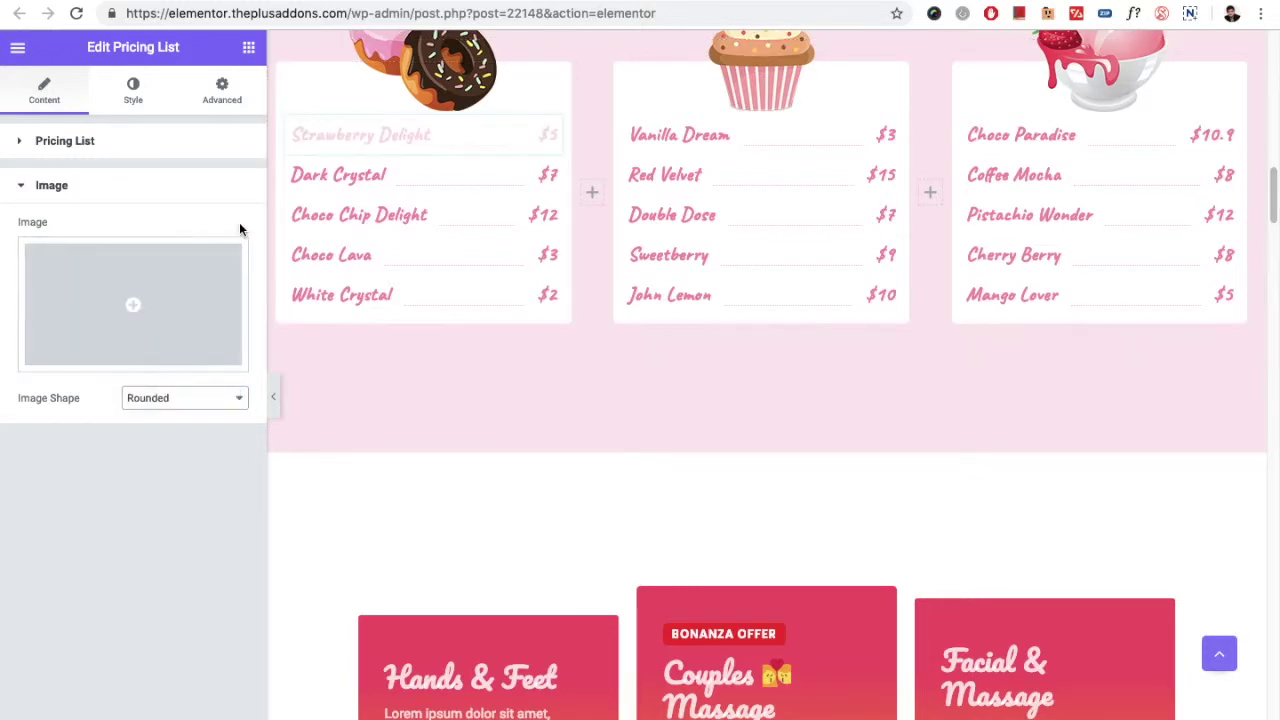
pyautogui.click(139, 100)
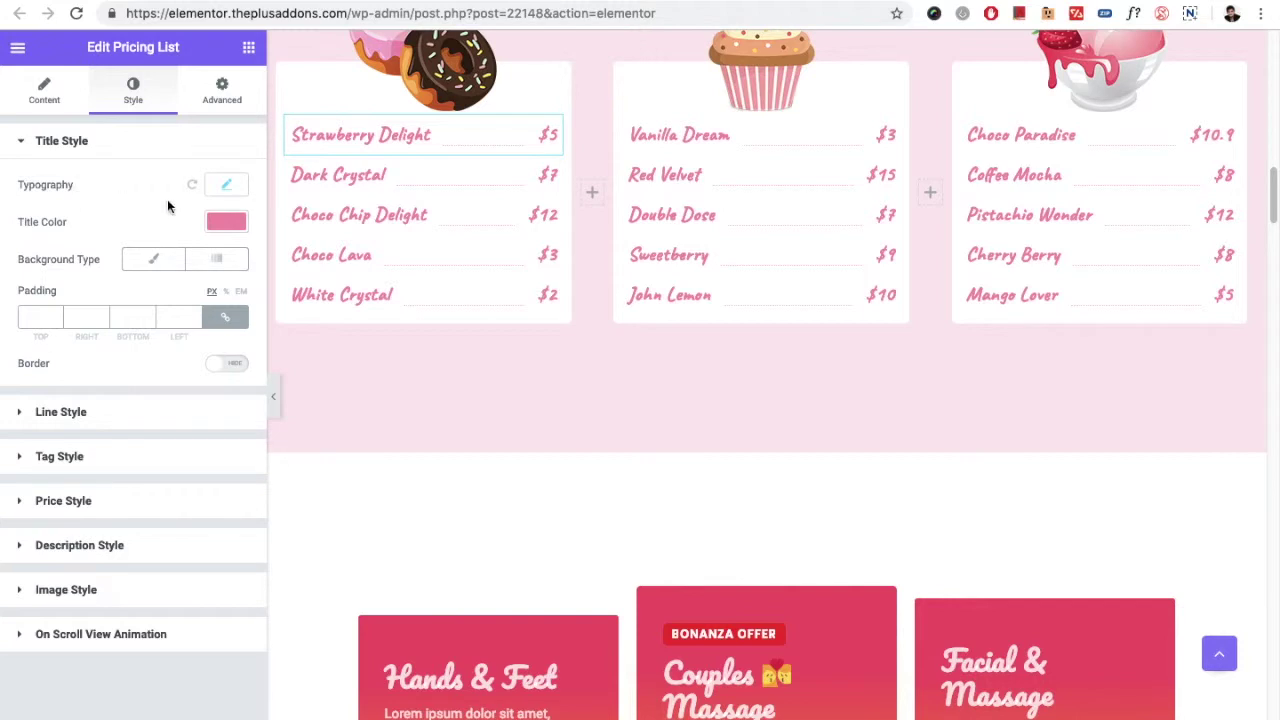
# Step: Peek at Title Typography and turn on a Solid border around the titles
pyautogui.click(214, 190)
pyautogui.click(211, 196)
pyautogui.click(230, 366)
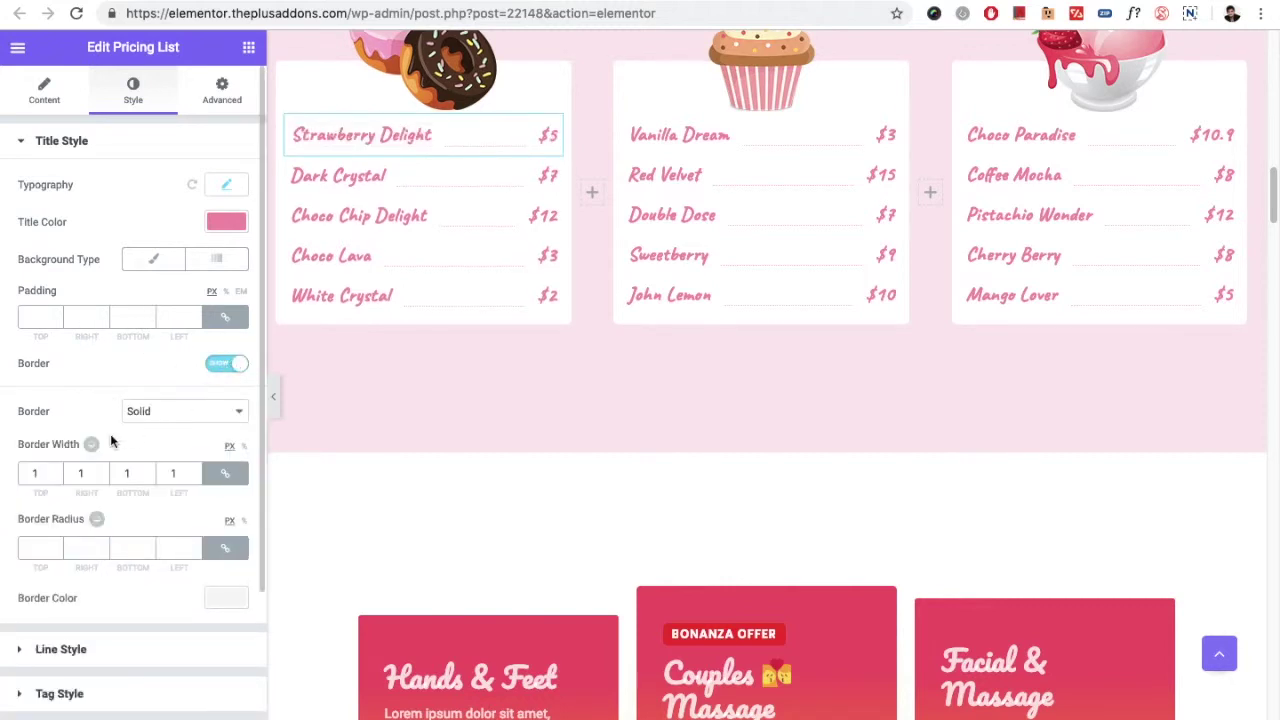
pyautogui.click(147, 416)
pyautogui.click(137, 406)
# Step: Switch the title border back off and expand the Line Style section
pyautogui.click(182, 421)
pyautogui.click(215, 368)
pyautogui.click(215, 366)
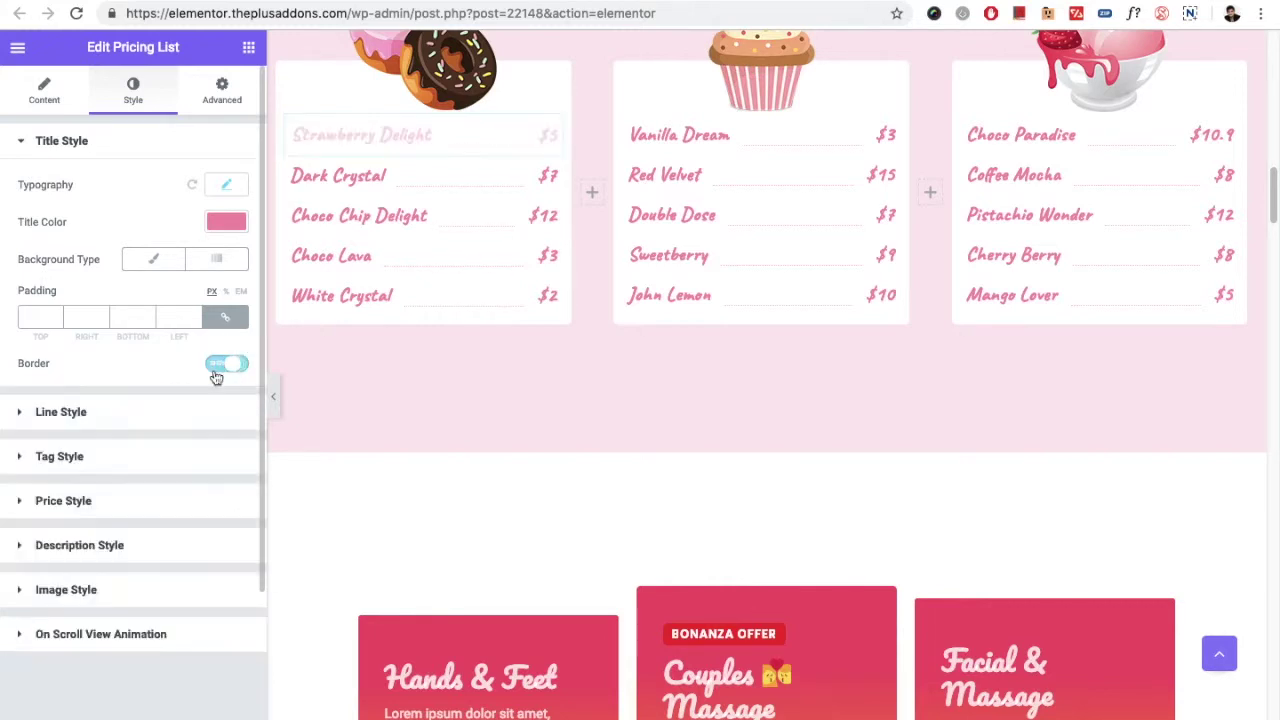
pyautogui.click(61, 412)
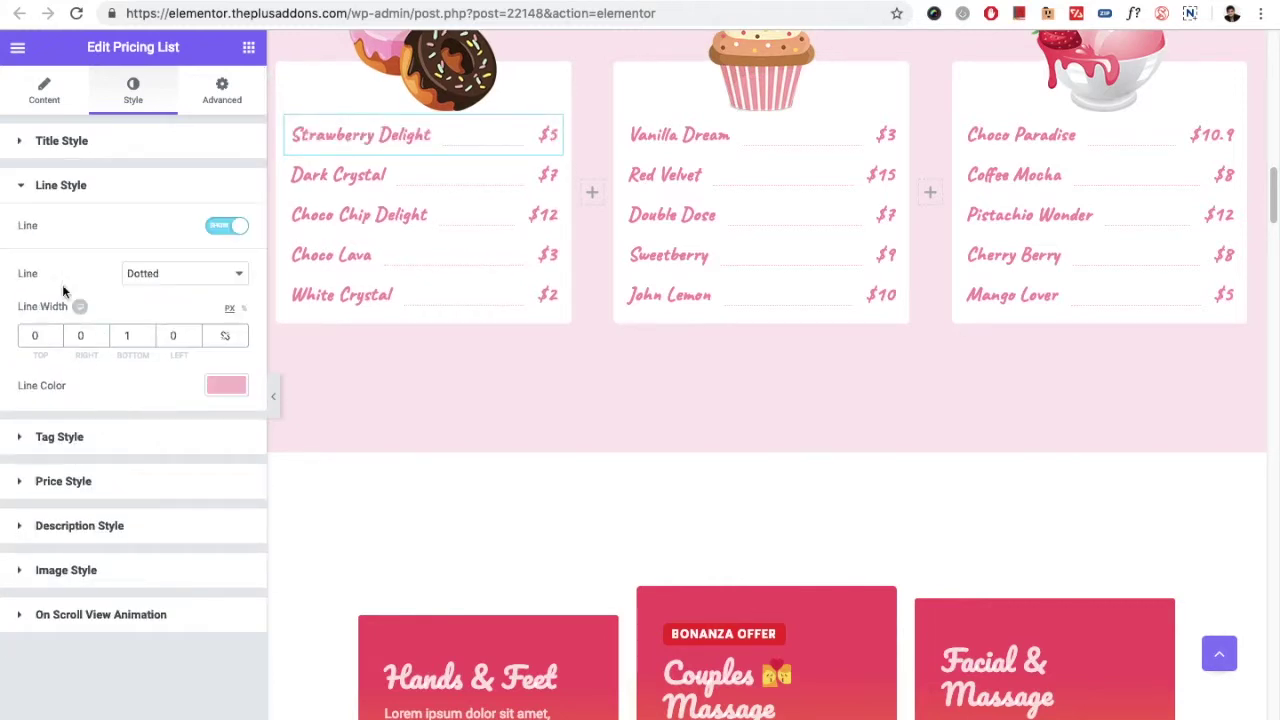
# Step: Keep the leader lines Dotted, then expand Tag Style and inspect its Border Radius and Padding
pyautogui.click(229, 279)
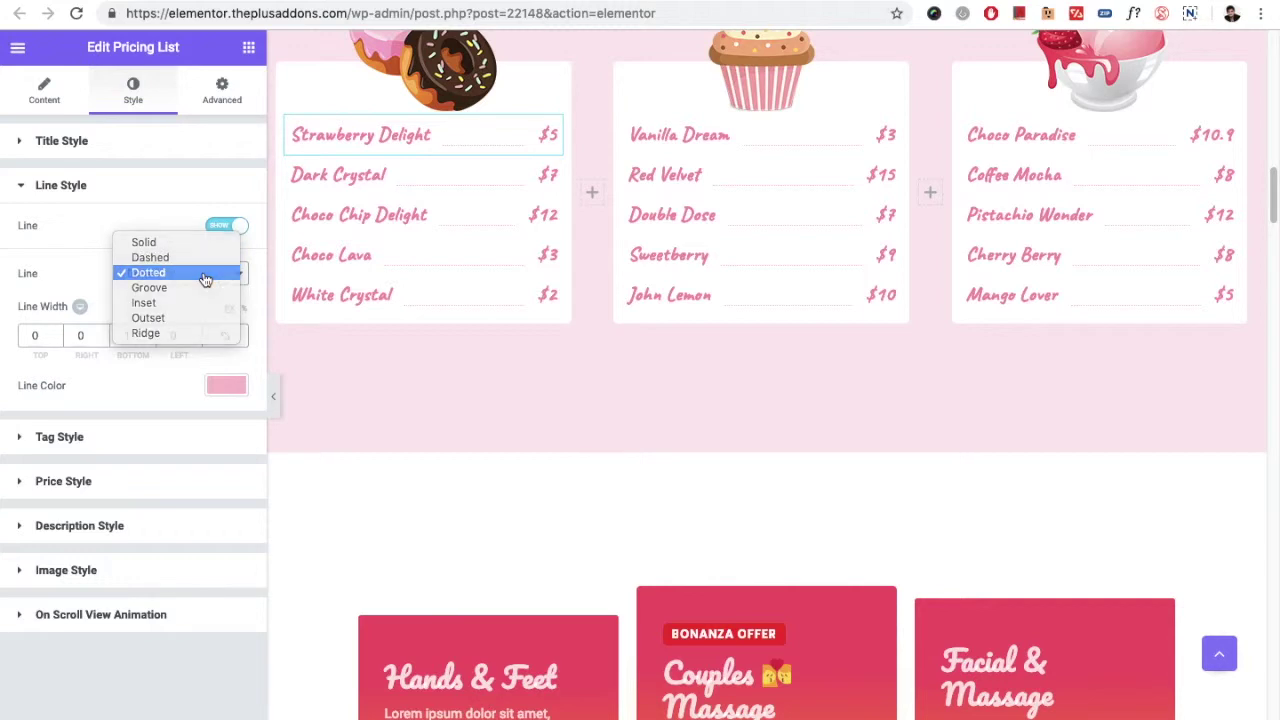
pyautogui.click(205, 278)
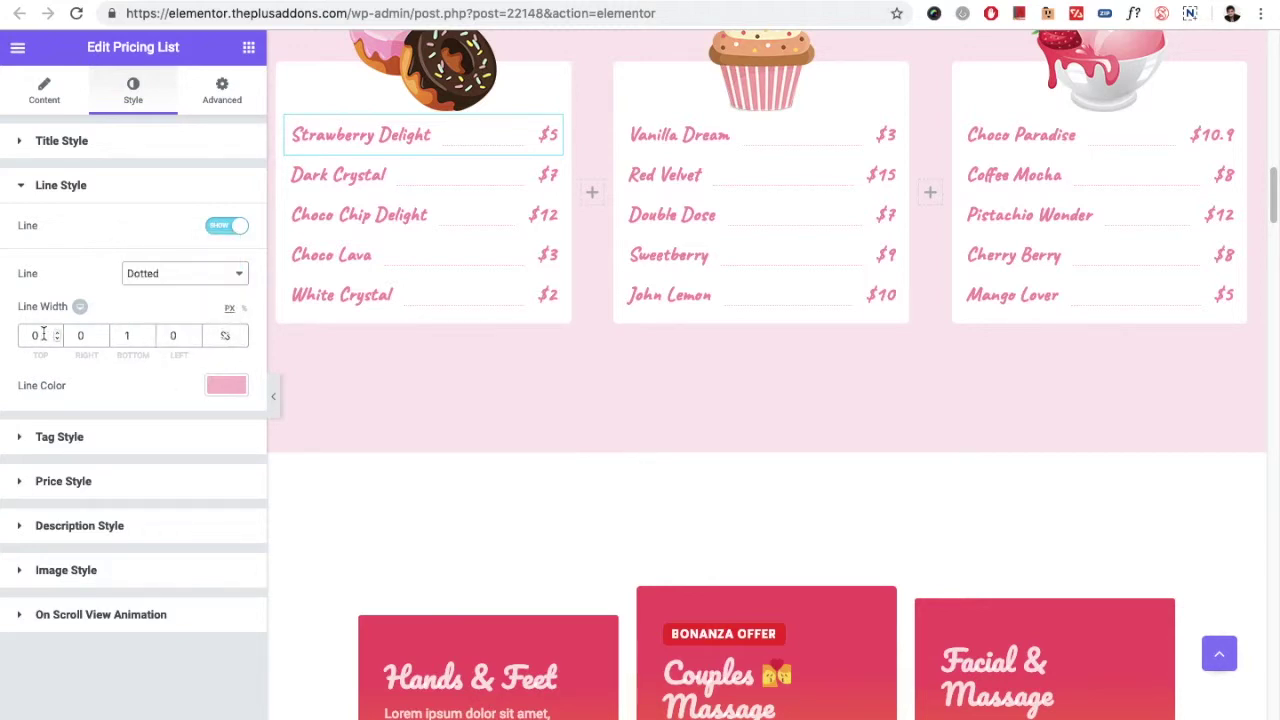
pyautogui.click(109, 437)
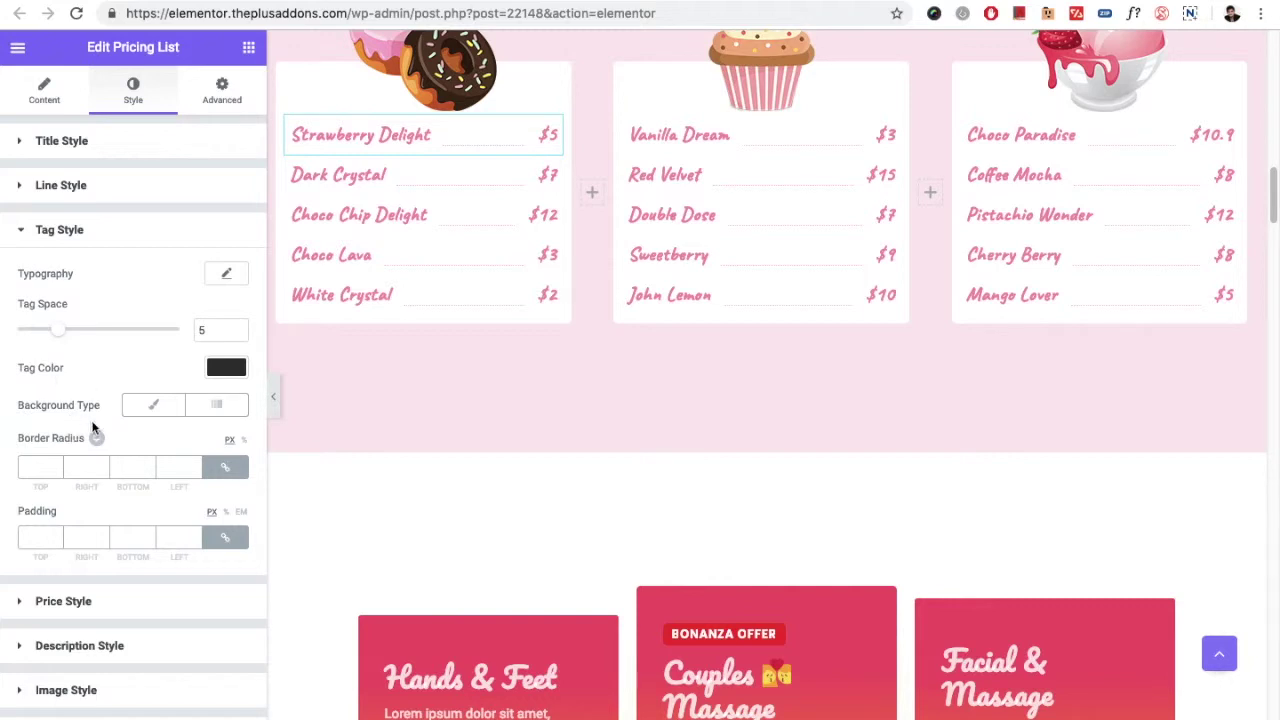
pyautogui.click(34, 470)
pyautogui.click(40, 537)
pyautogui.scroll(-1, 160, 469)
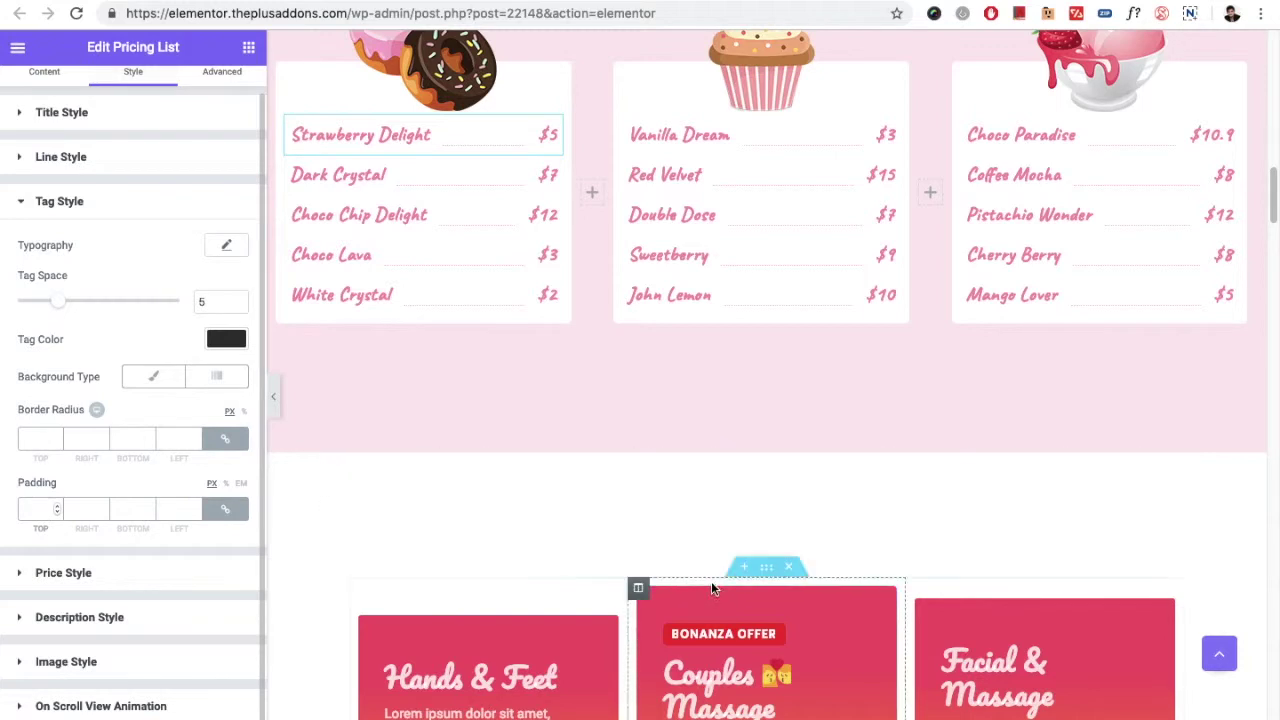
# Step: Select the Couples Massage card and set its Tag Space to 8
pyautogui.click(826, 640)
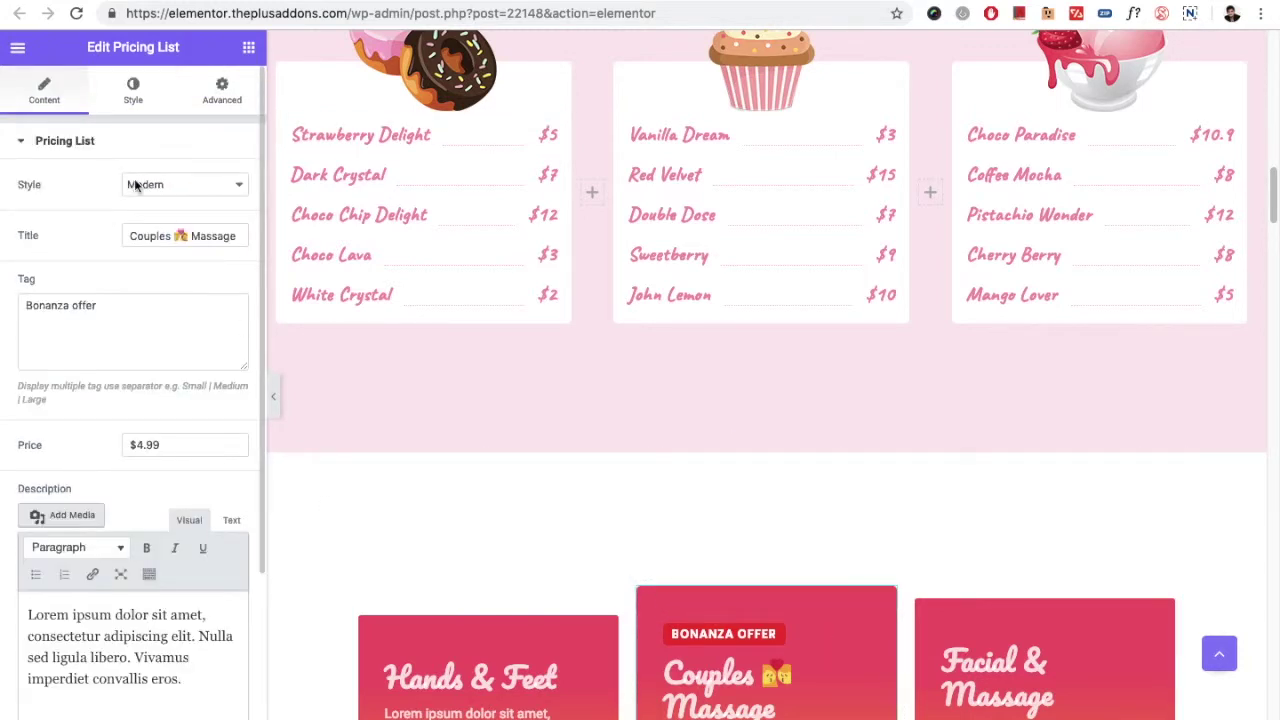
pyautogui.click(128, 110)
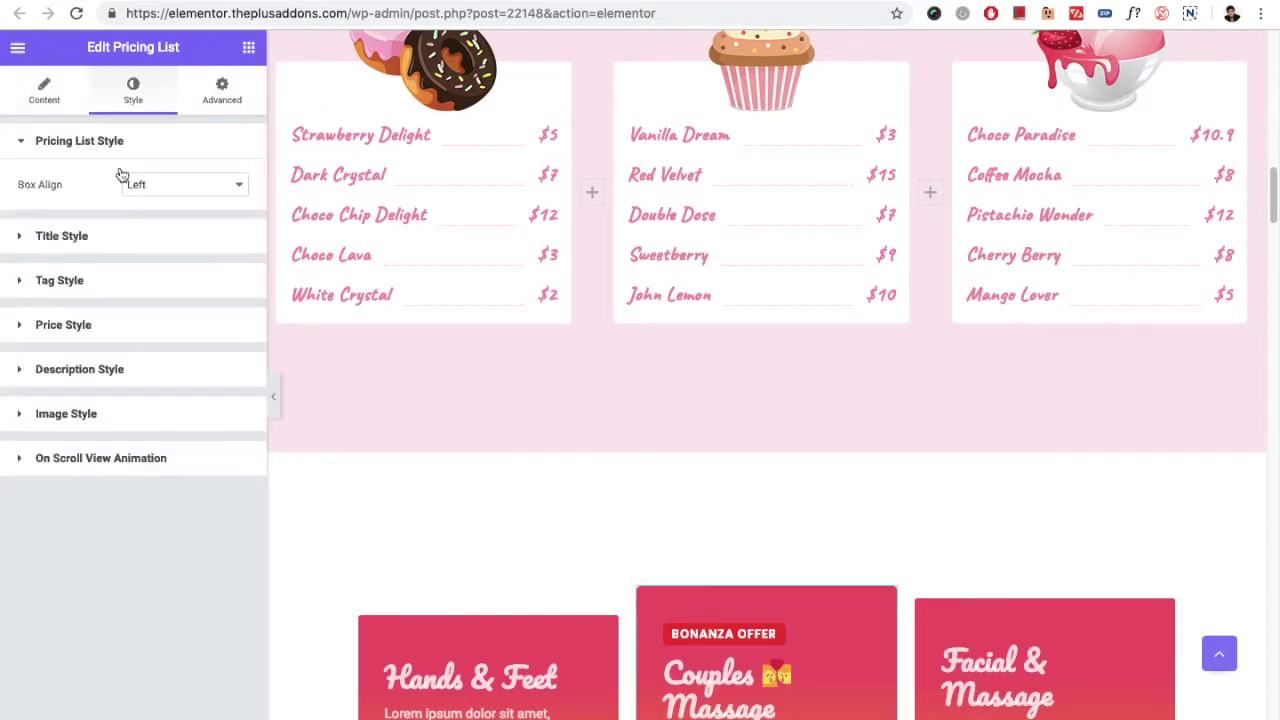
pyautogui.click(77, 288)
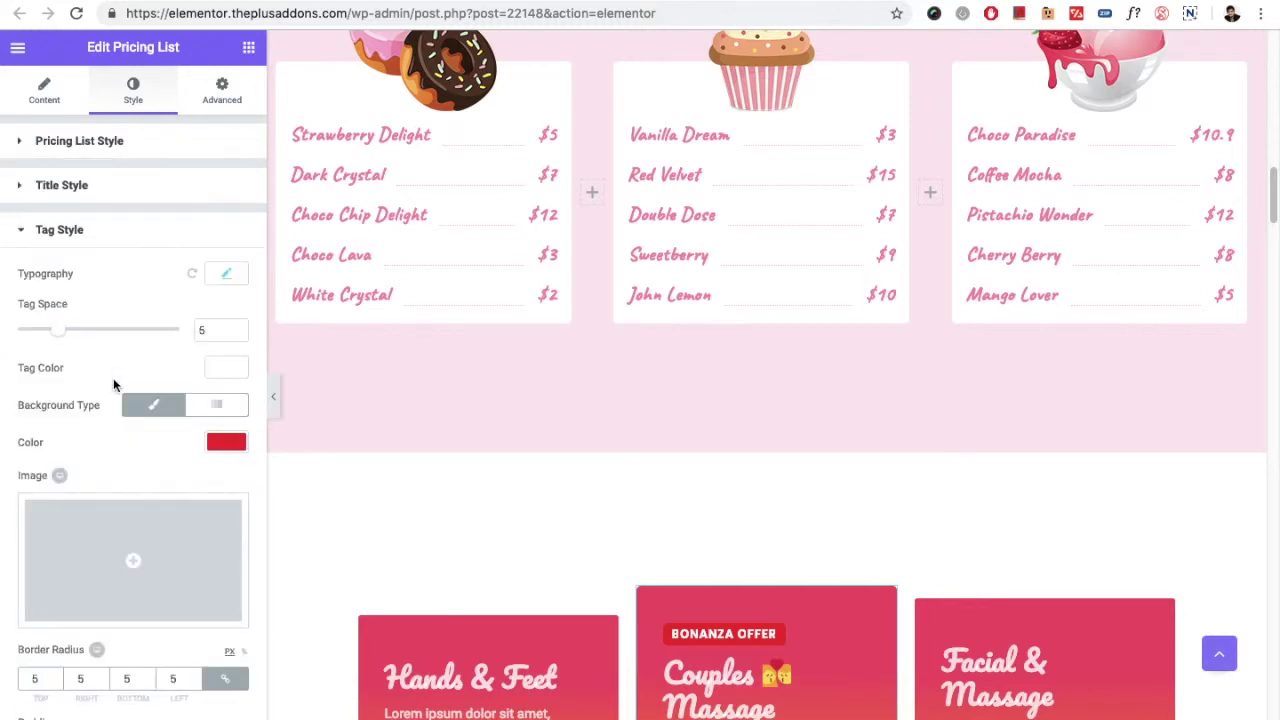
pyautogui.scroll(-1, 113, 378)
pyautogui.scroll(-3, 651, 543)
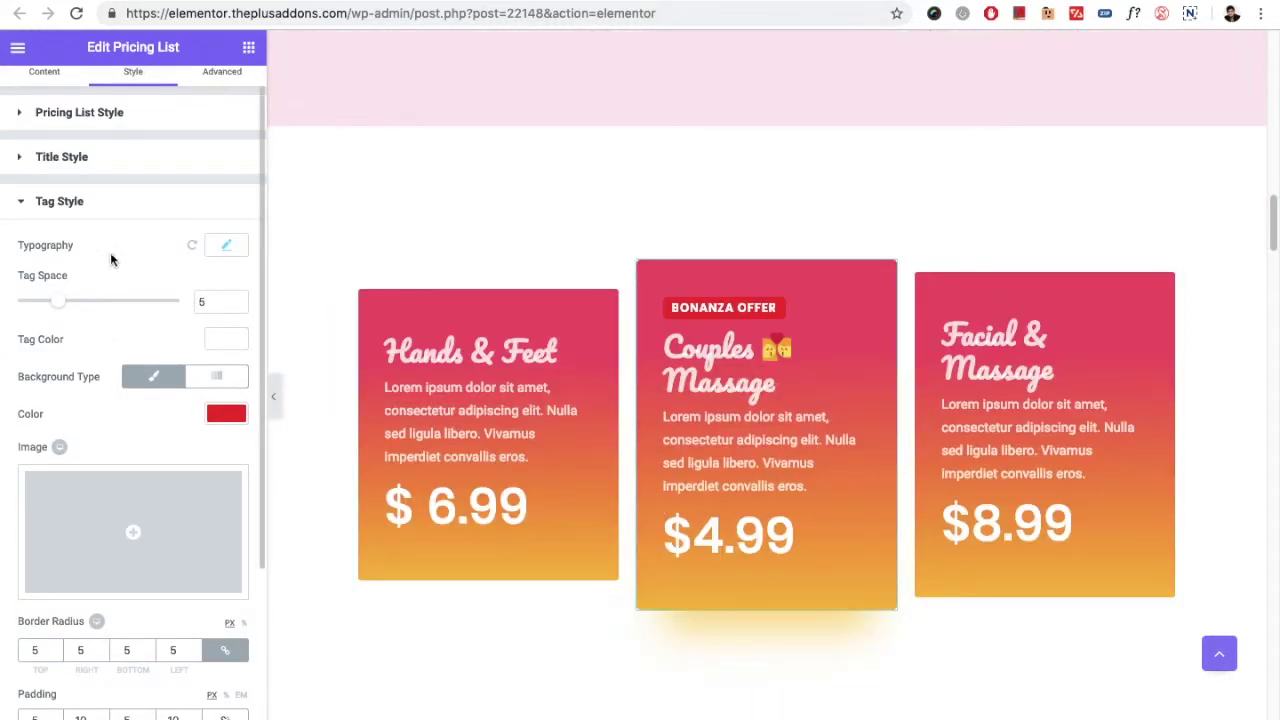
pyautogui.doubleClick(200, 301)
pyautogui.press('Up')
pyautogui.press('Up')
pyautogui.press('Up')
pyautogui.press('Up')
pyautogui.press('Up')
pyautogui.press('Up')
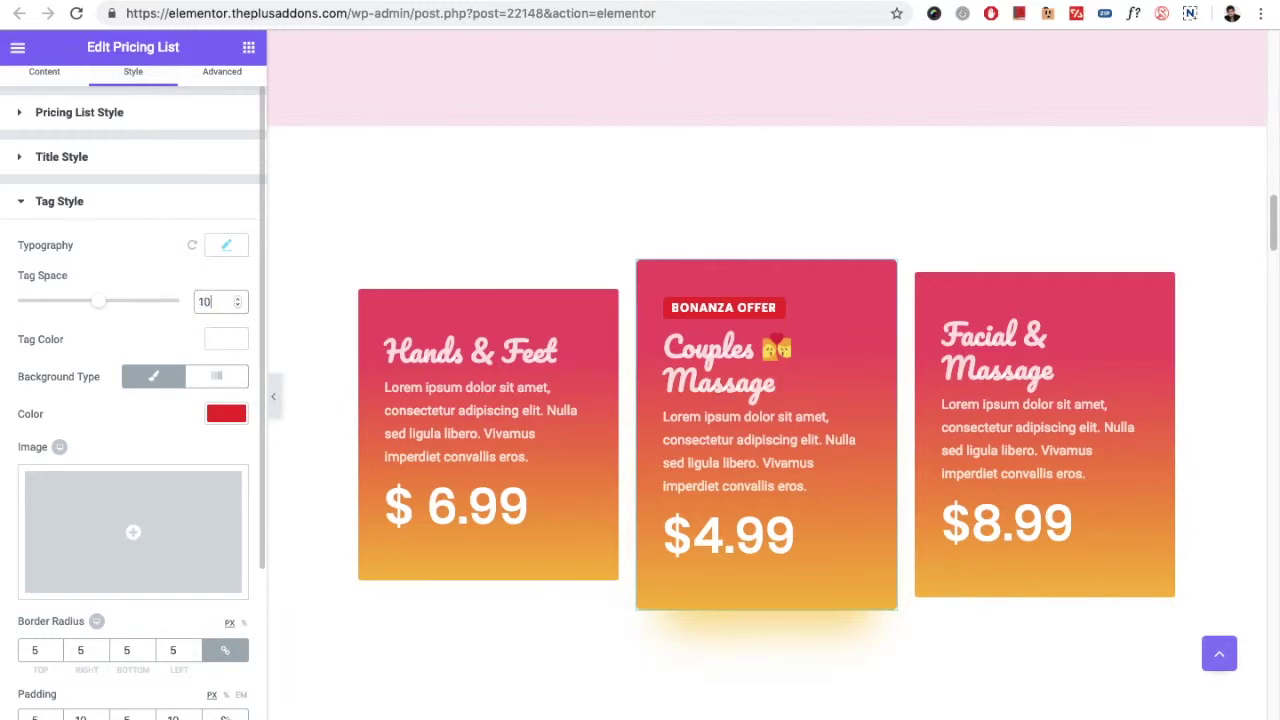
pyautogui.doubleClick(200, 303)
pyautogui.press('BackSpace')
pyautogui.write('8')
# Step: Make the BONANZA OFFER tag text white and give it a blue gradient background
pyautogui.click(227, 342)
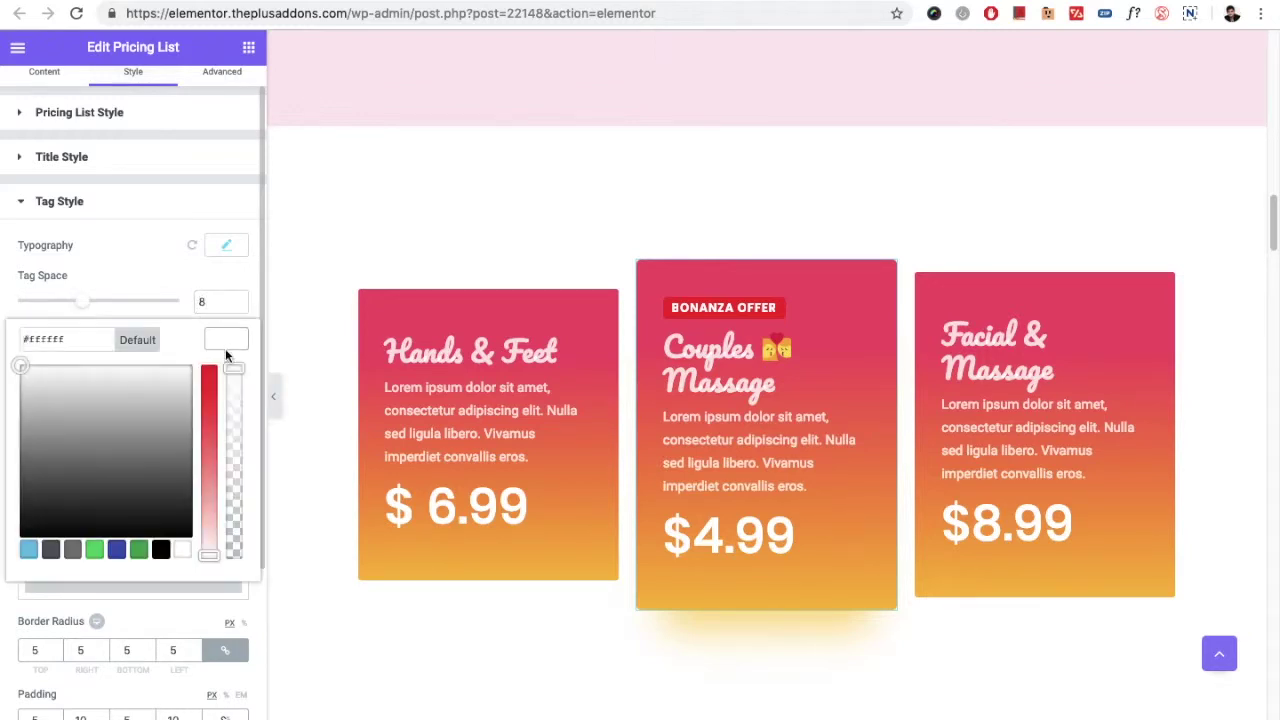
pyautogui.moveTo(156, 433); pyautogui.dragTo(150, 462)
pyautogui.moveTo(174, 372)
pyautogui.mouseDown()
pyautogui.moveTo(100, 391)
pyautogui.moveTo(6, 337)
pyautogui.mouseUp()
pyautogui.click(6, 337)
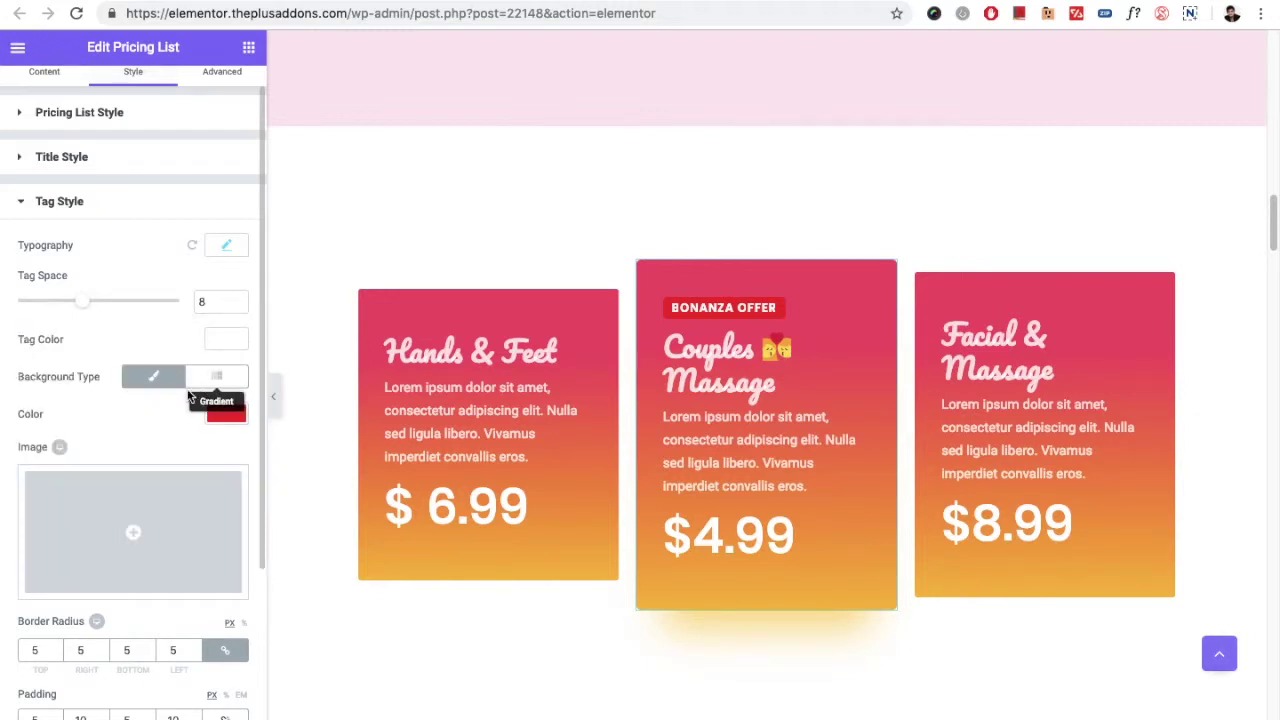
pyautogui.click(226, 413)
pyautogui.click(106, 500)
pyautogui.click(142, 496)
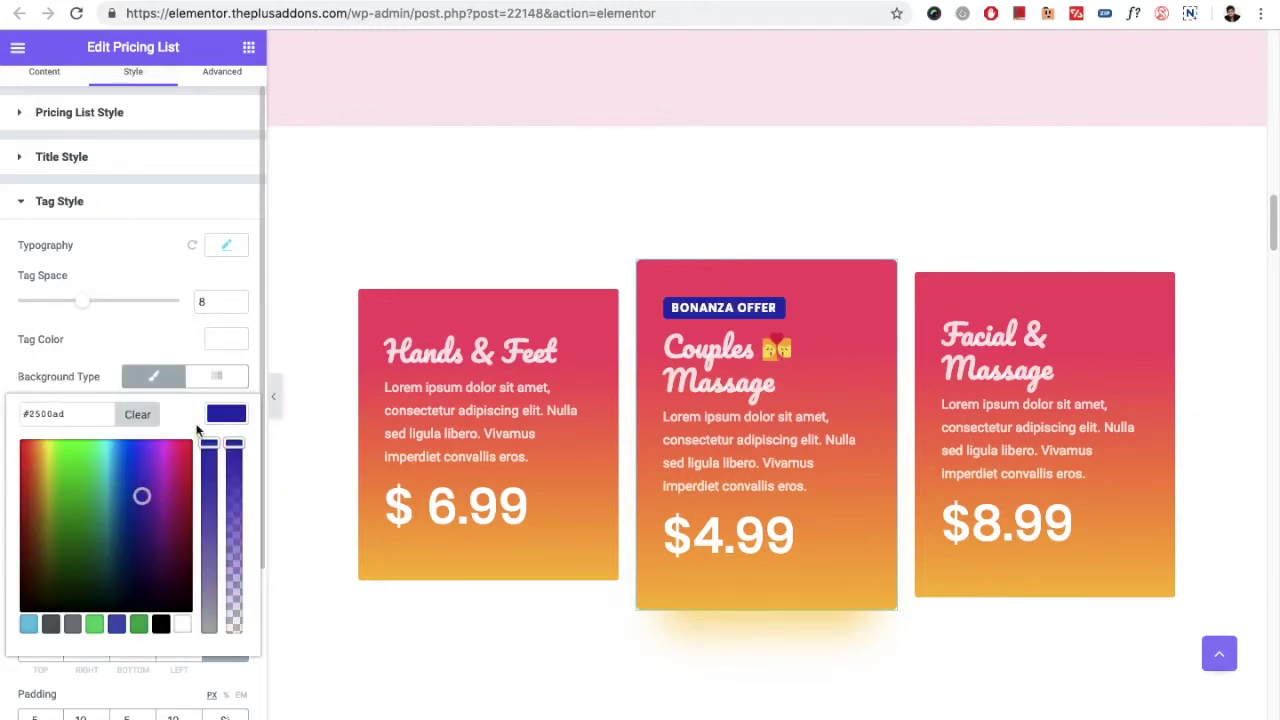
pyautogui.click(222, 414)
pyautogui.click(216, 376)
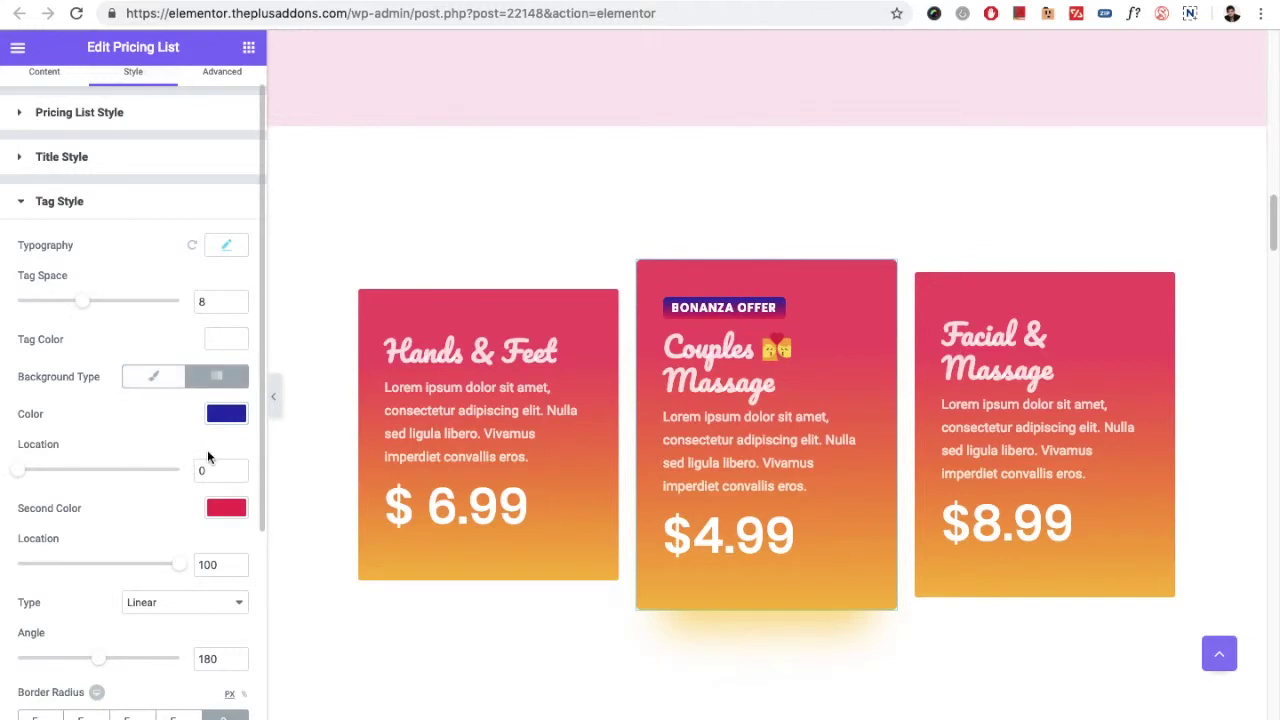
# Step: Set the tag's border radius to 39
pyautogui.scroll(-3, 130, 460)
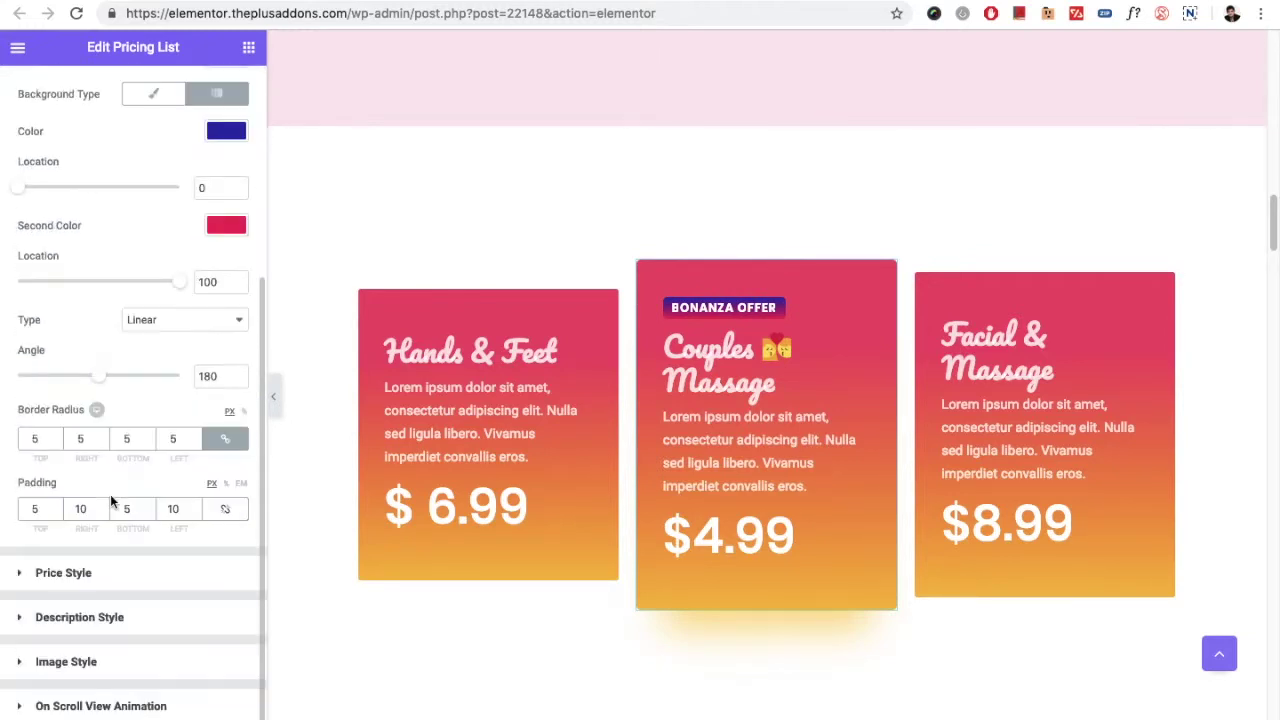
pyautogui.doubleClick(27, 438)
pyautogui.write('40')
pyautogui.press('Down')
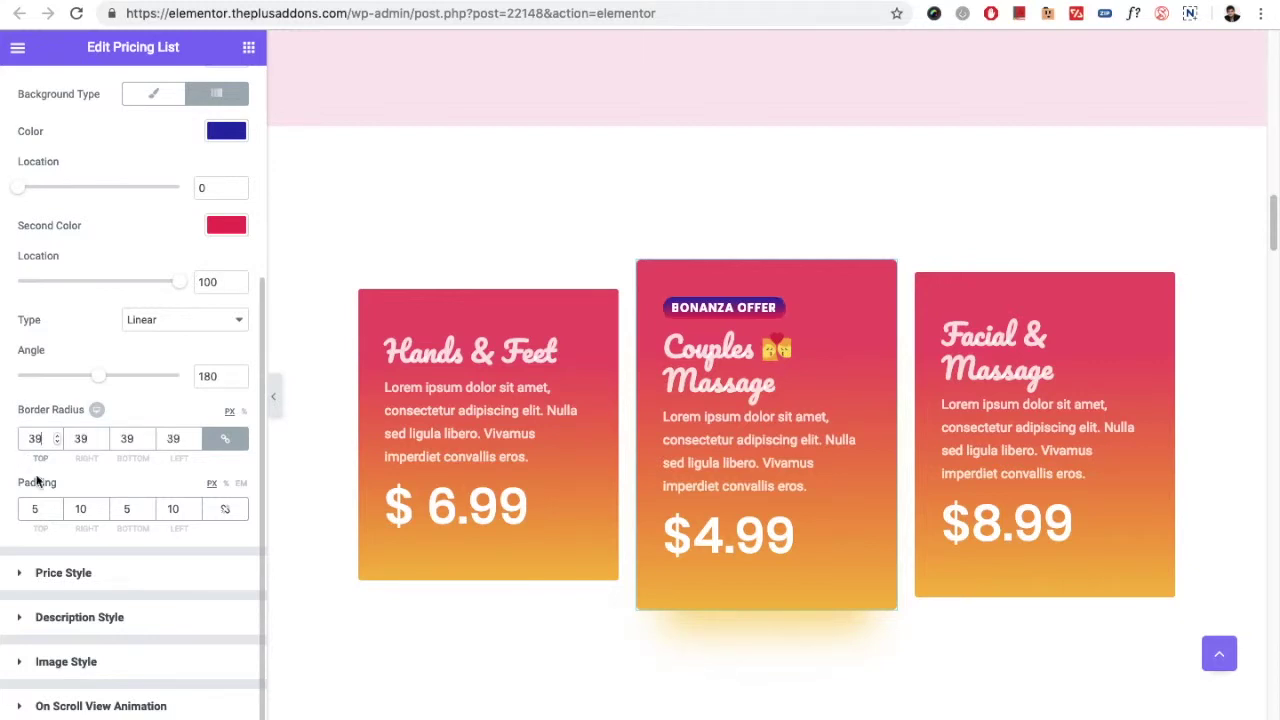
pyautogui.doubleClick(35, 509)
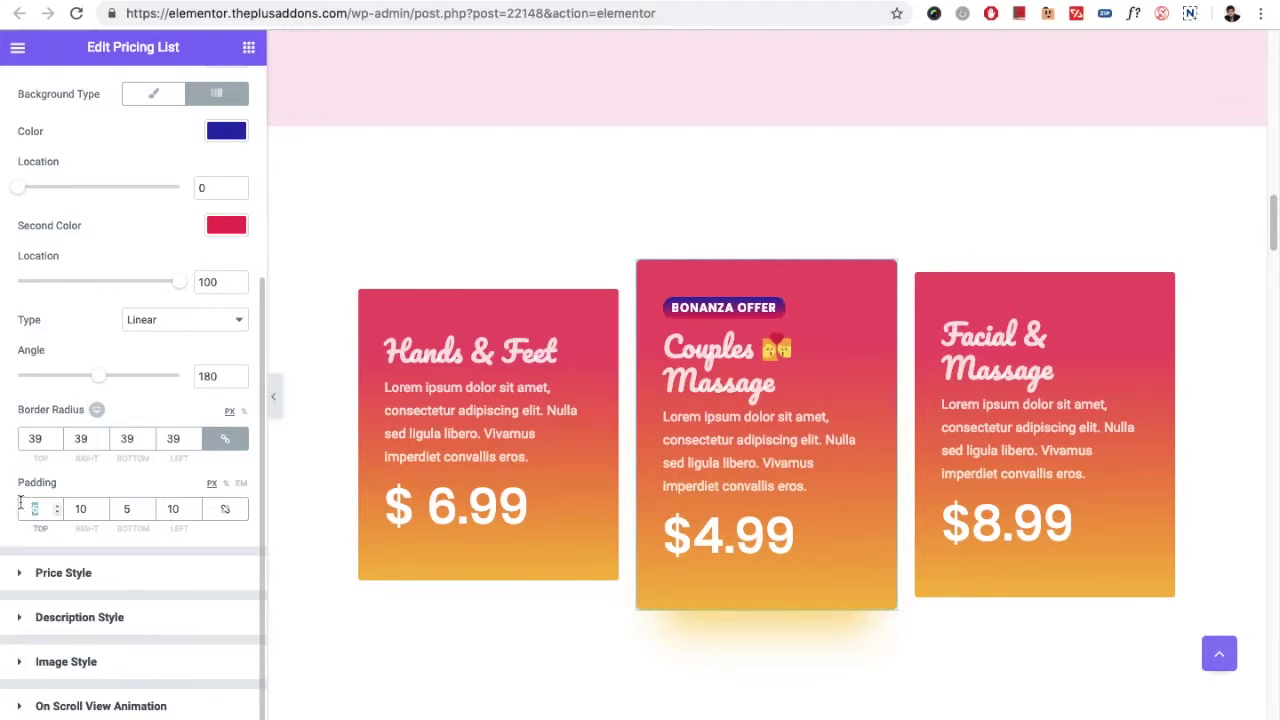
pyautogui.click(100, 574)
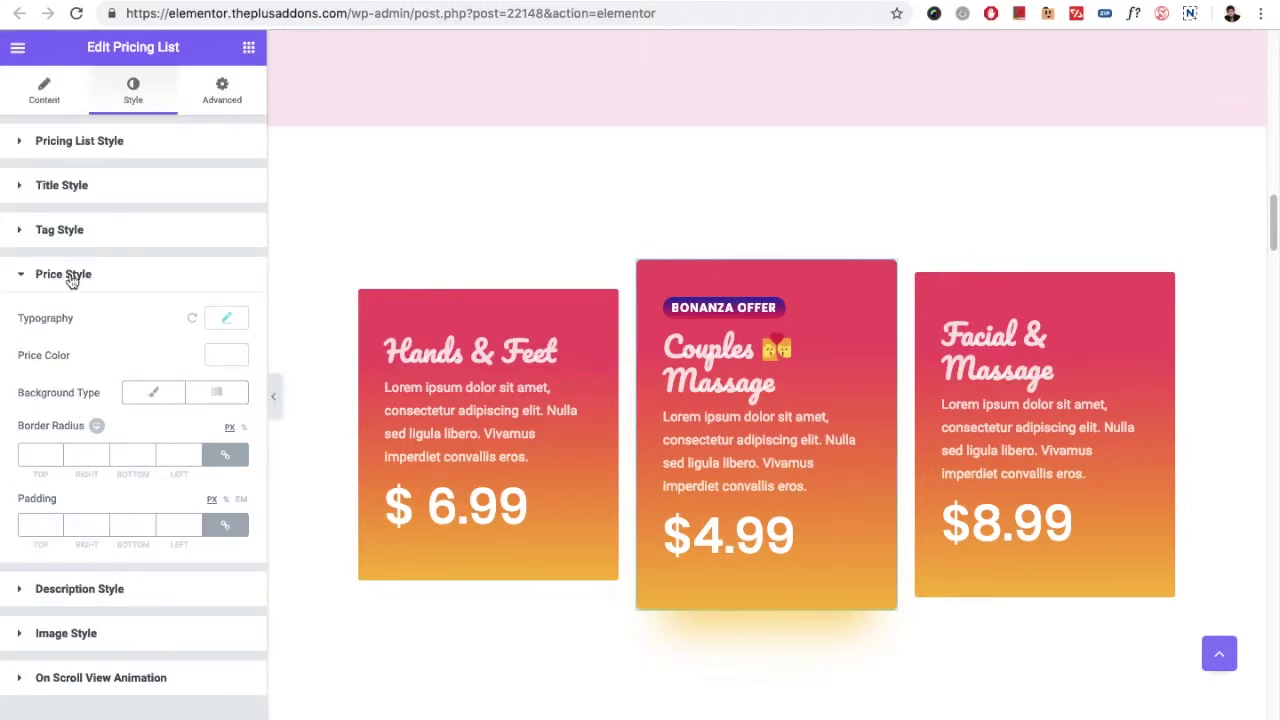
# Step: Set the $4.99 price font size to 20
pyautogui.click(227, 320)
pyautogui.doubleClick(195, 427)
pyautogui.write('20')
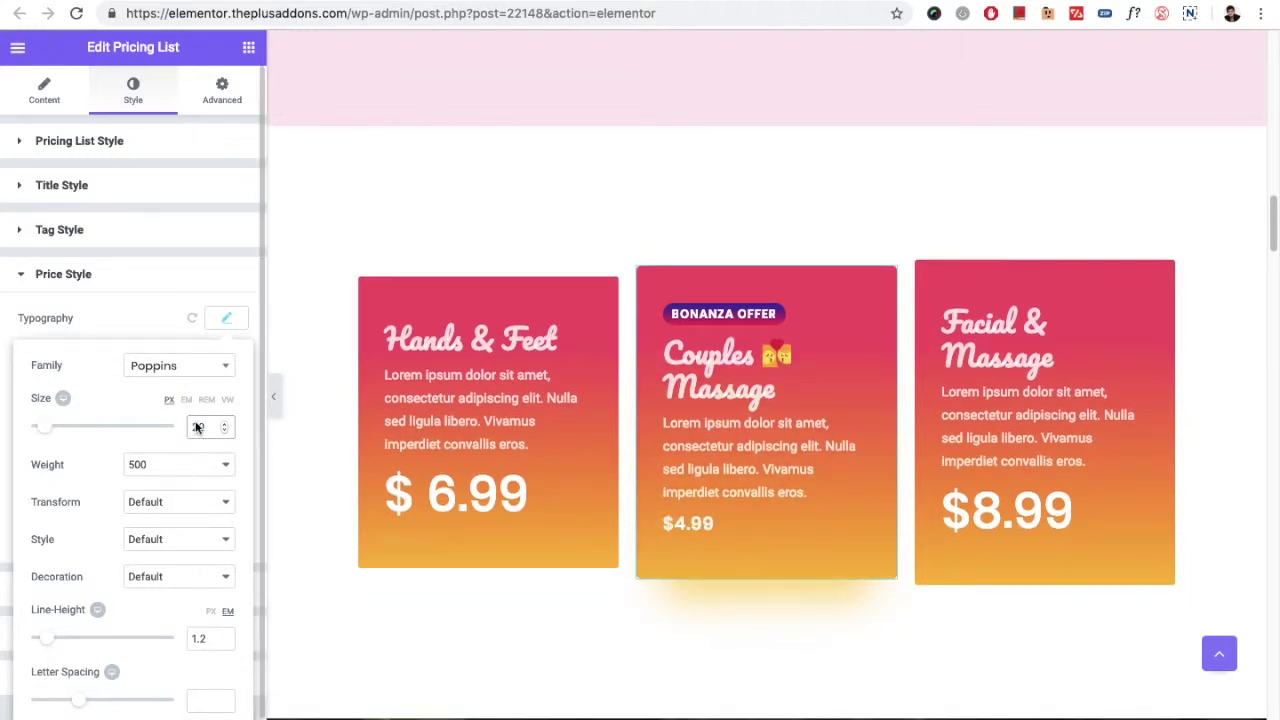
pyautogui.click(225, 320)
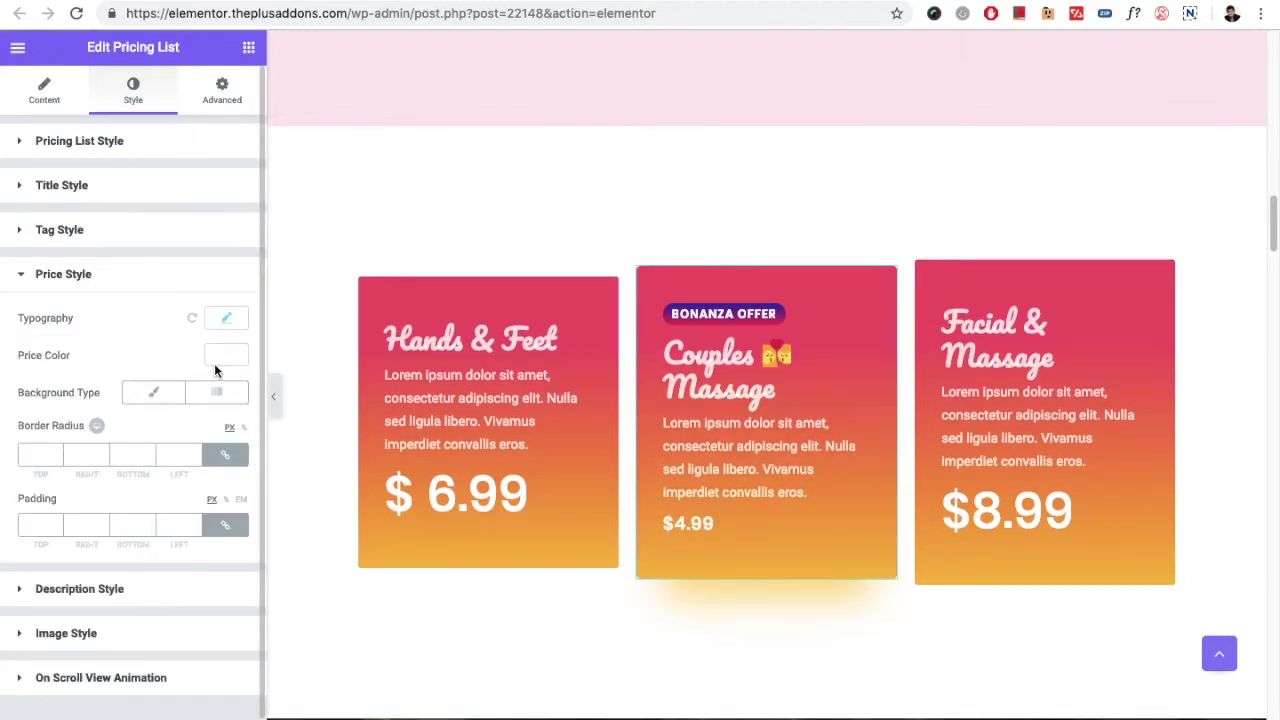
# Step: Try a grey price colour, then switch it to white and reset to default
pyautogui.click(226, 355)
pyautogui.moveTo(134, 474); pyautogui.dragTo(121, 448)
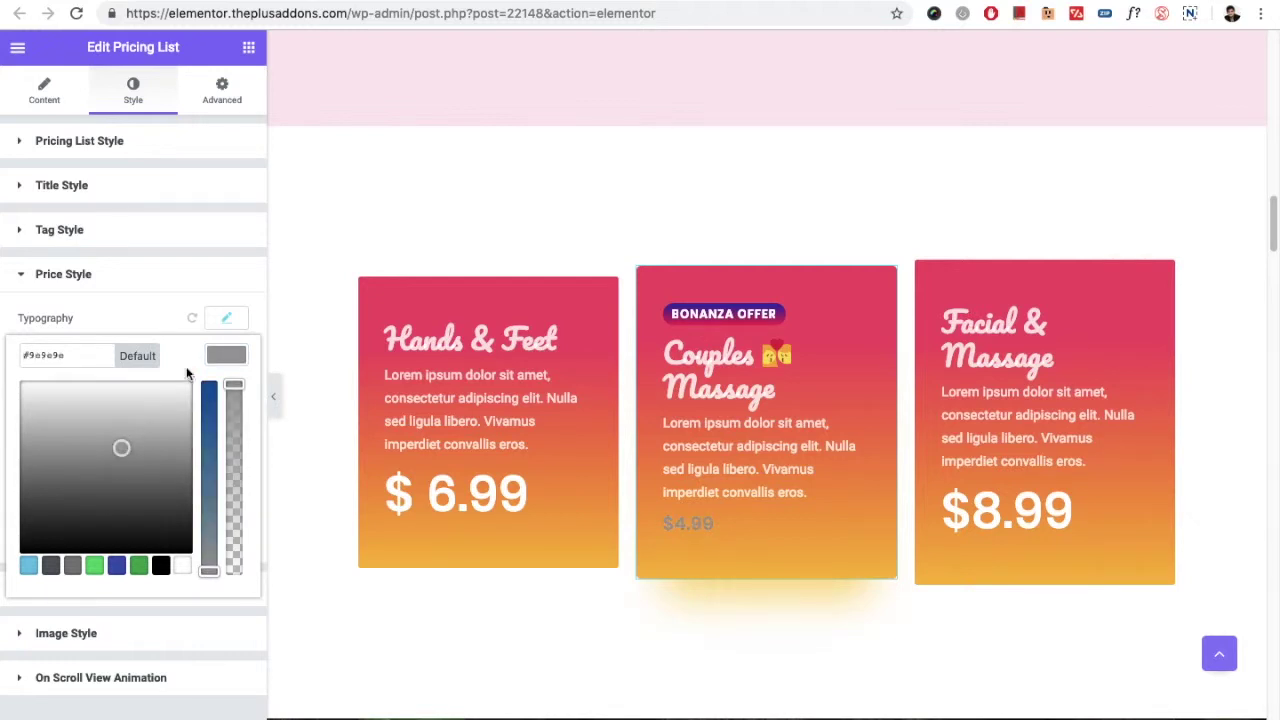
pyautogui.click(216, 356)
pyautogui.click(240, 354)
pyautogui.click(14, 385)
pyautogui.click(146, 357)
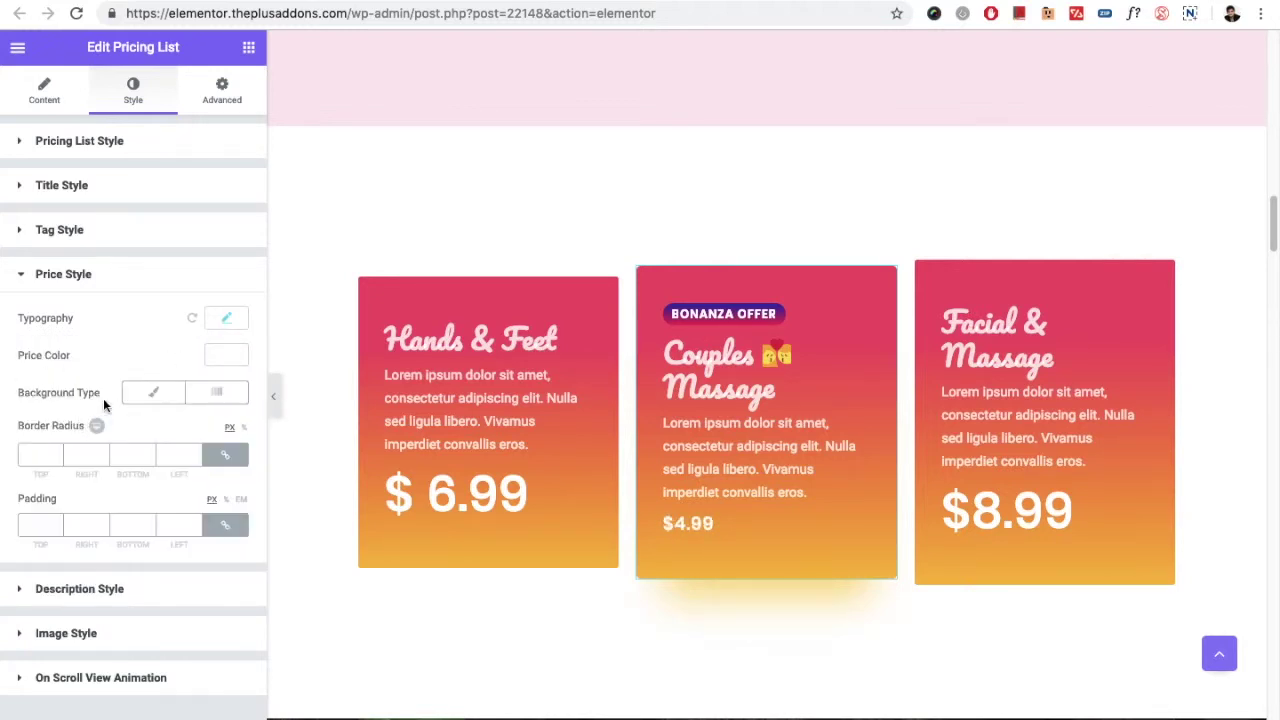
# Step: Set the Couples Massage description colour to near white, then expand Image Style
pyautogui.click(81, 589)
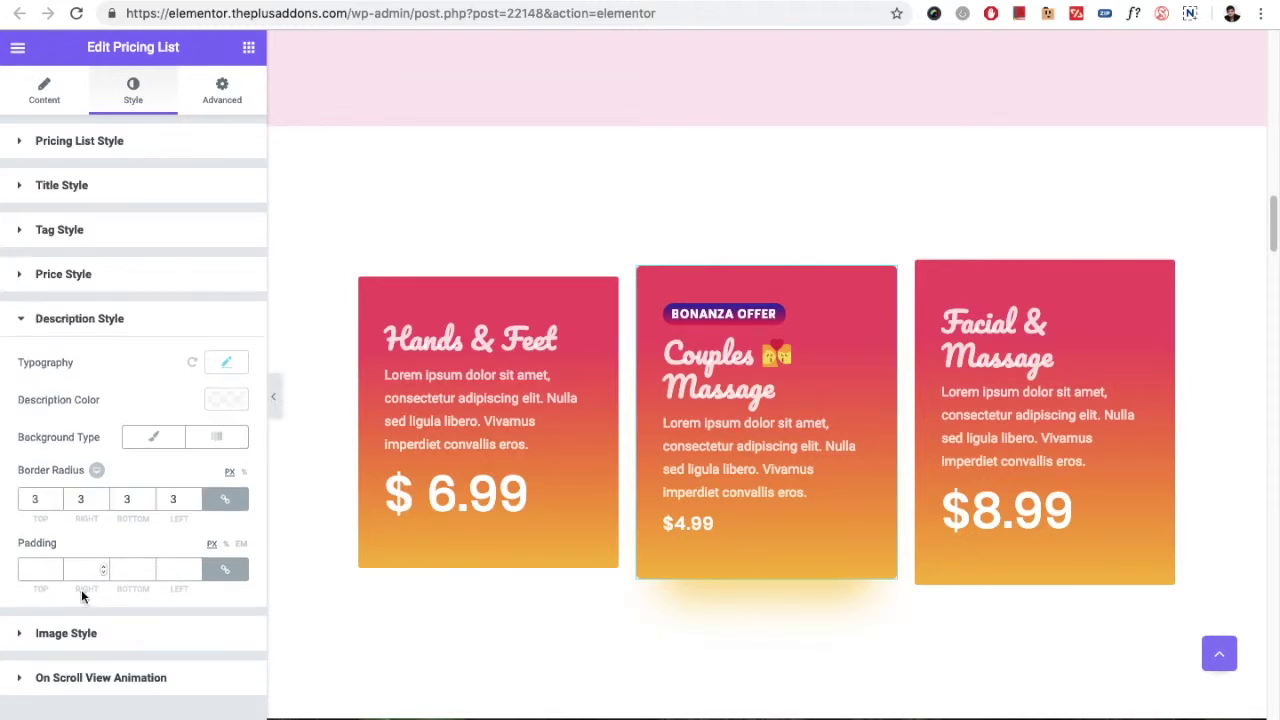
pyautogui.click(217, 374)
pyautogui.click(214, 371)
pyautogui.click(214, 400)
pyautogui.moveTo(155, 490); pyautogui.dragTo(9, 429)
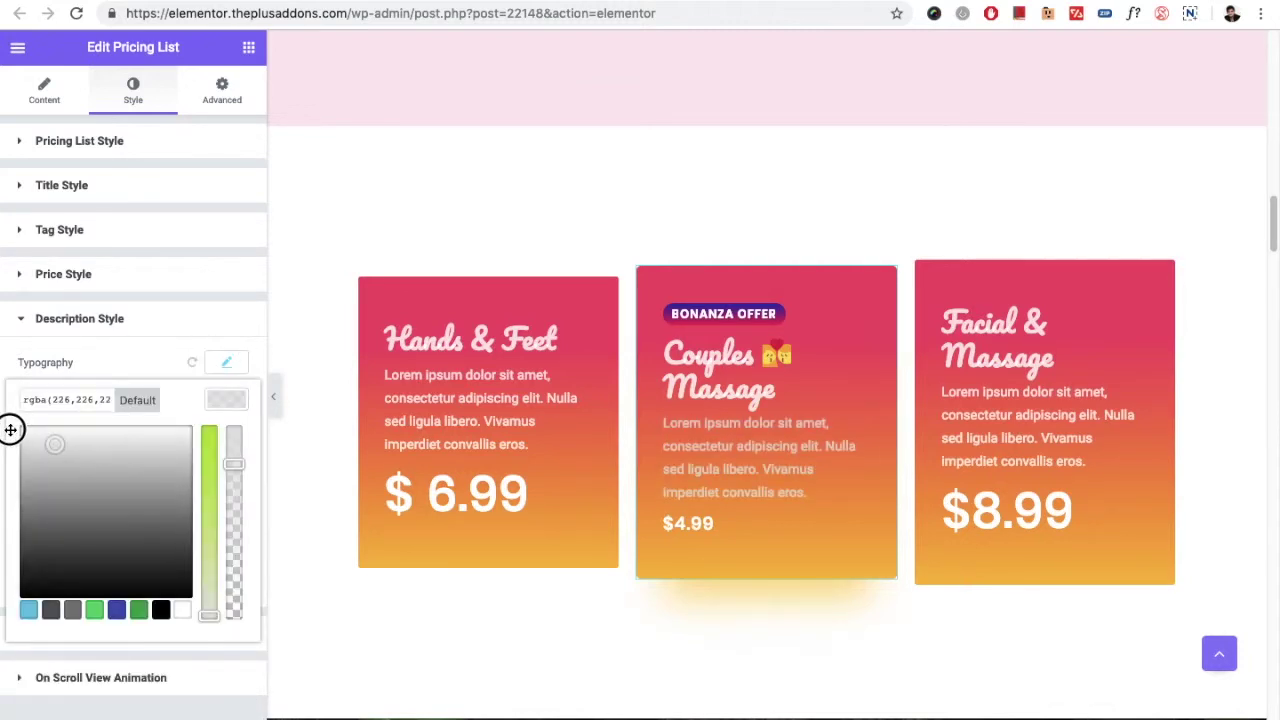
pyautogui.click(228, 398)
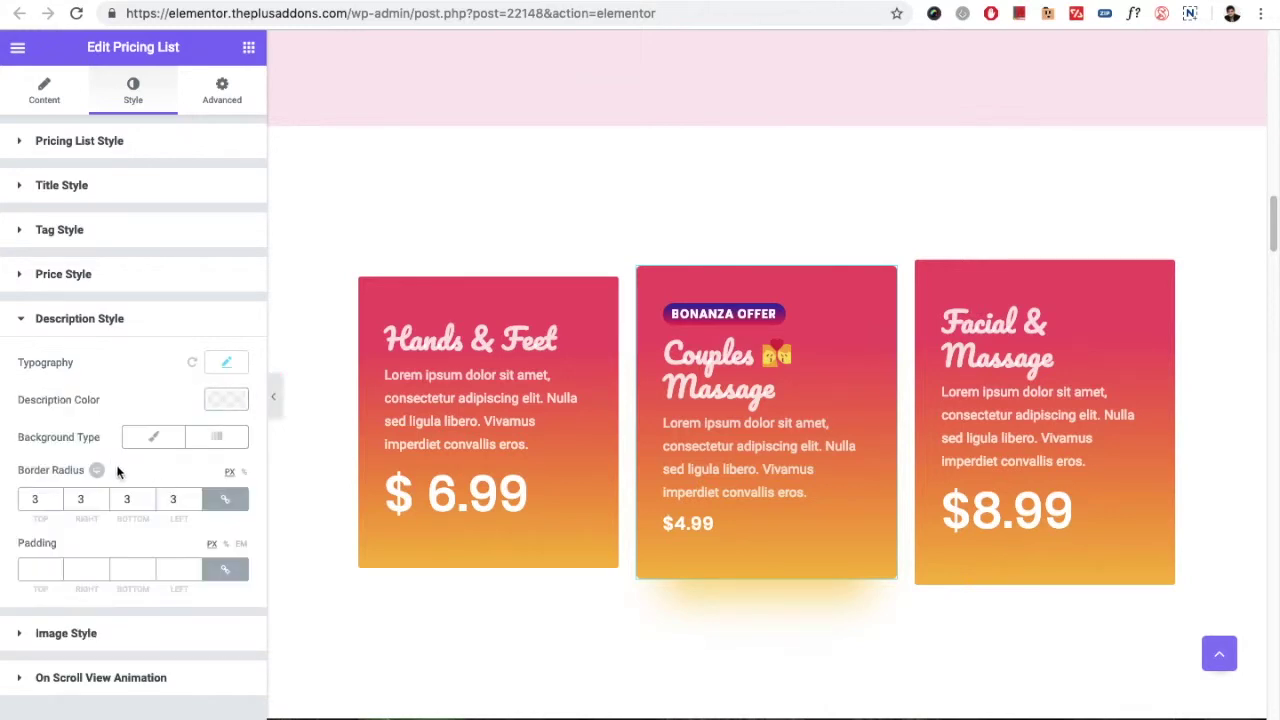
pyautogui.click(35, 499)
pyautogui.click(75, 636)
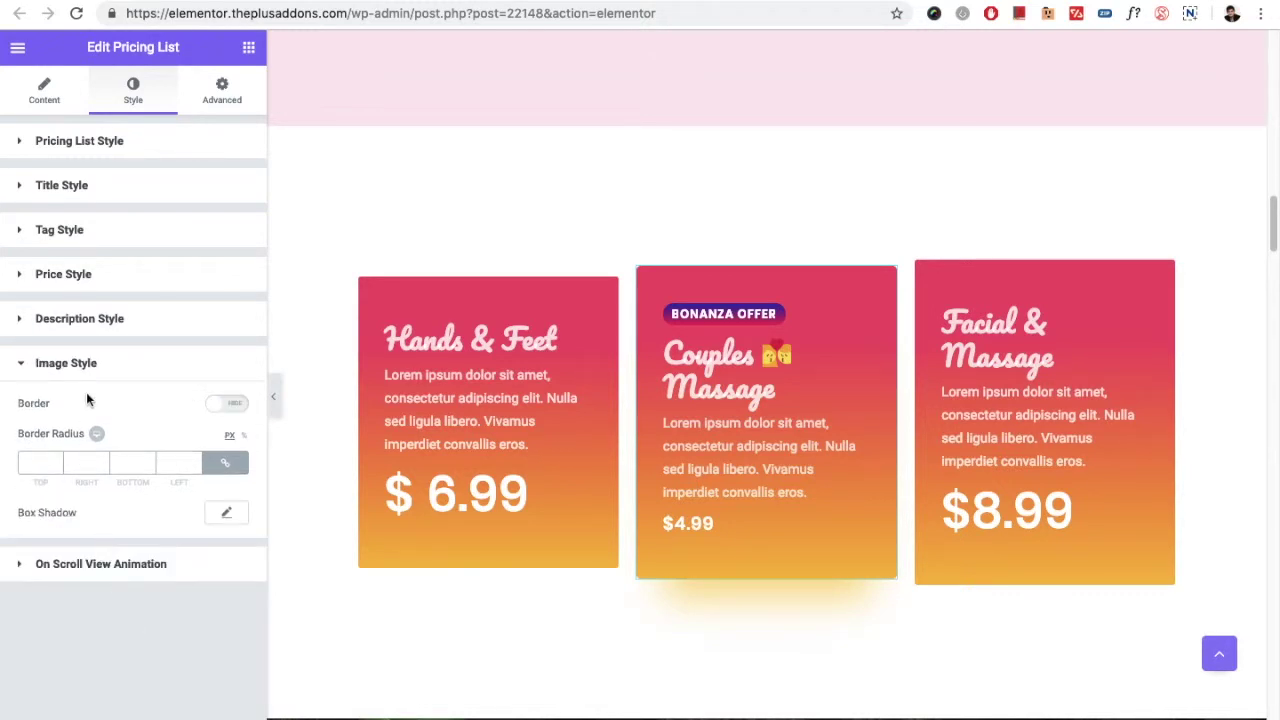
# Step: Toggle the spa card image's border on and off, and briefly open its Box Shadow settings
pyautogui.click(228, 405)
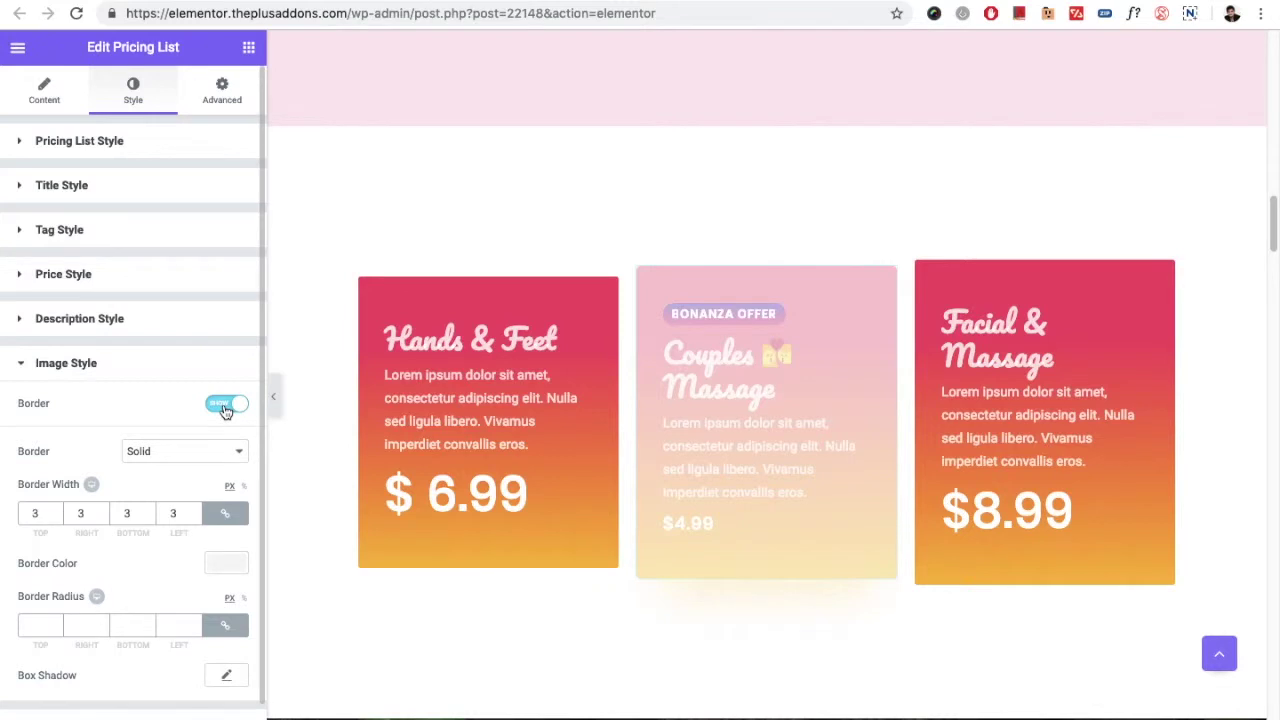
pyautogui.click(226, 405)
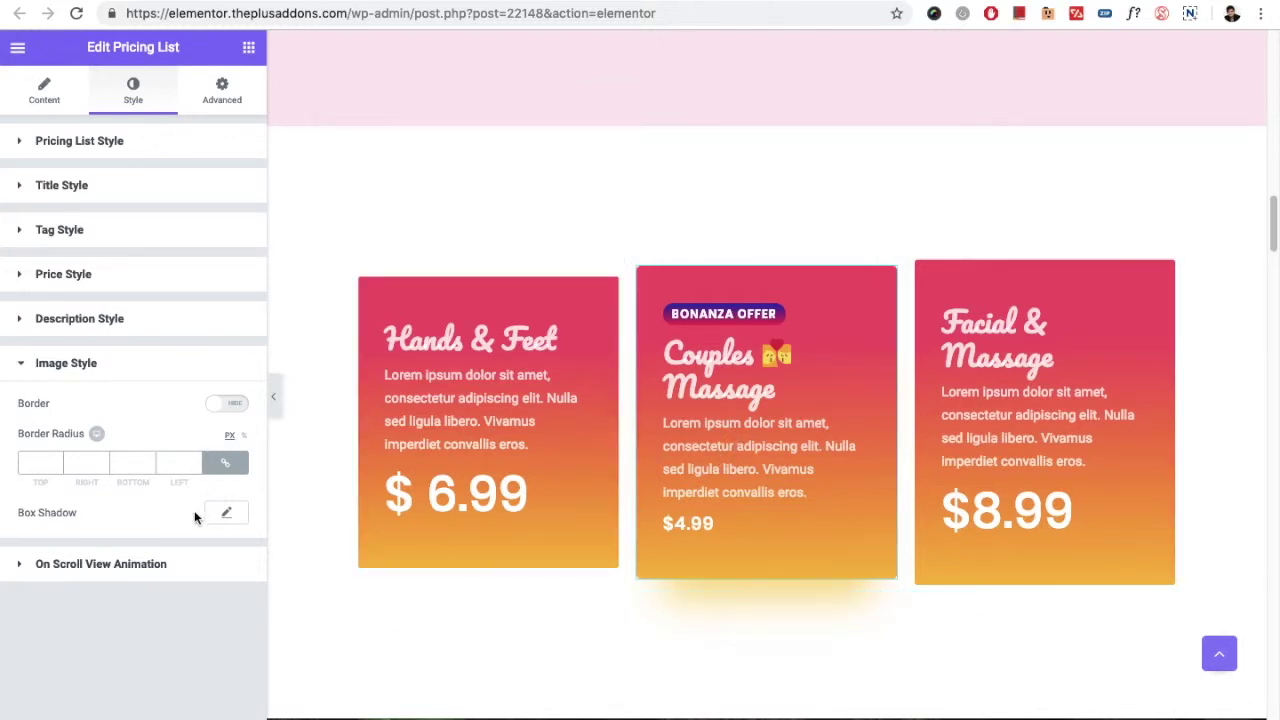
pyautogui.click(224, 515)
pyautogui.click(223, 515)
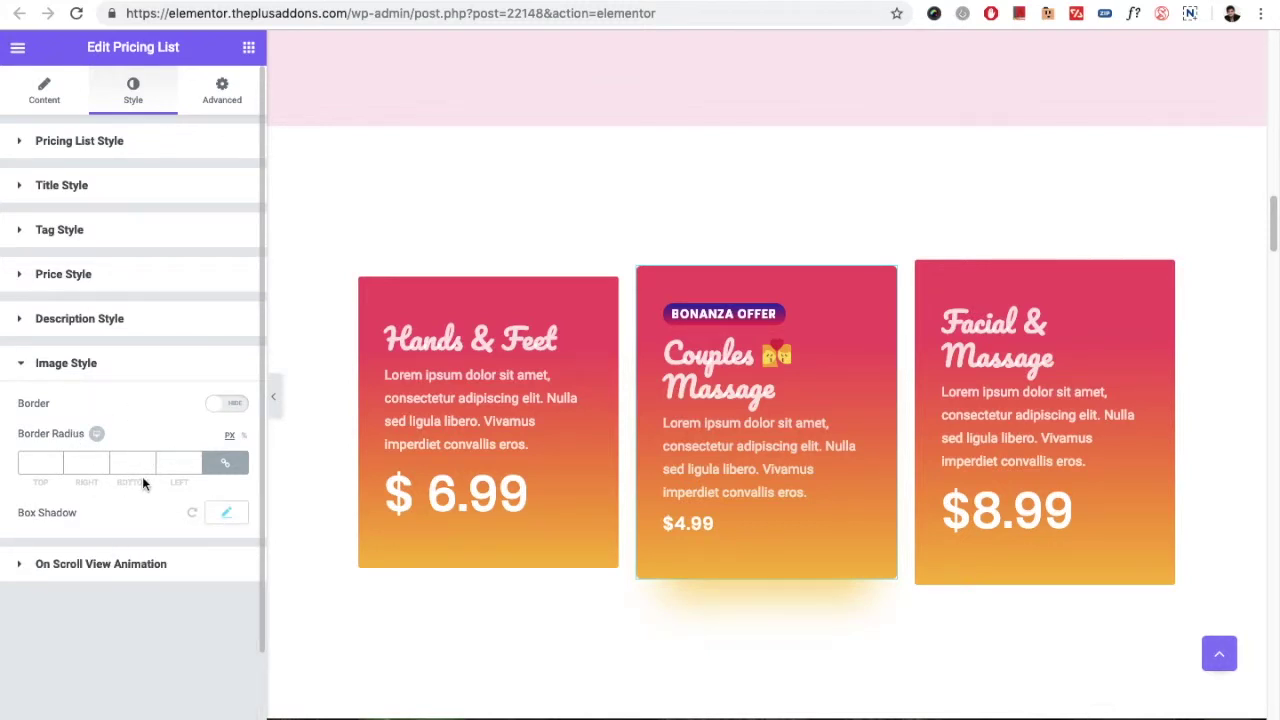
# Step: Check the Advanced tab, return to the Couples Massage content fields, and scroll the preview down
pyautogui.click(221, 88)
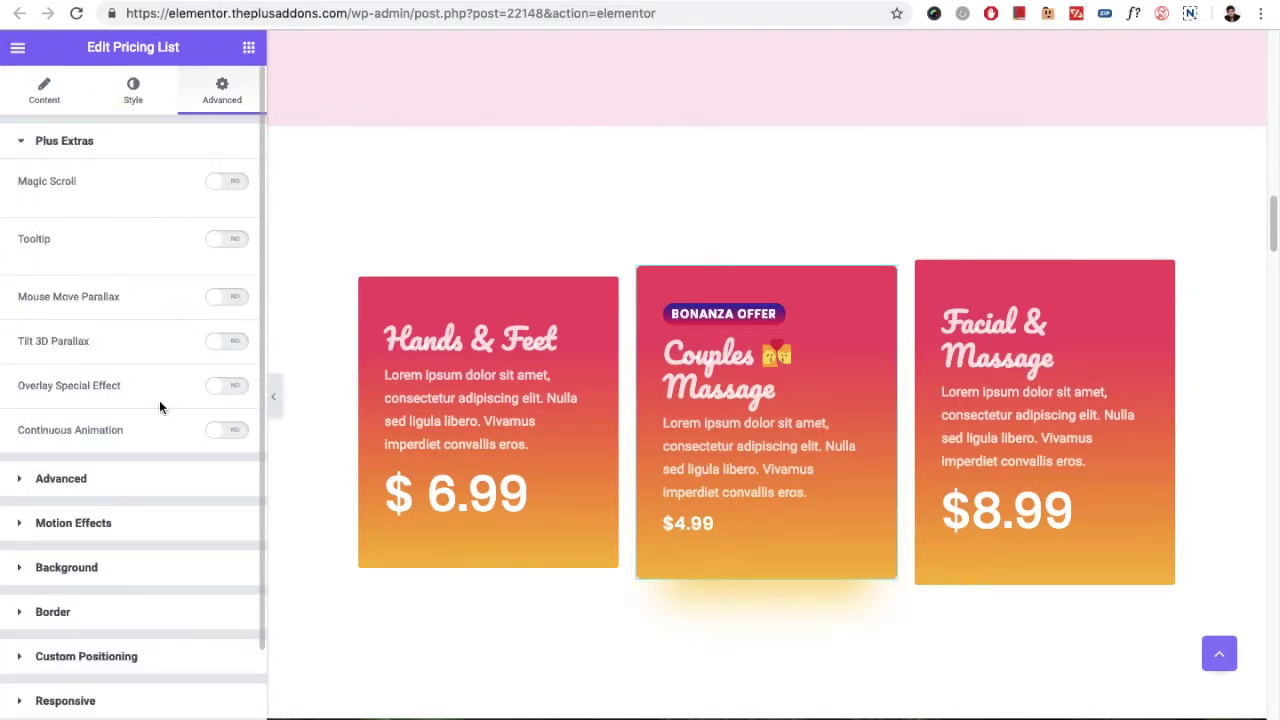
pyautogui.click(40, 90)
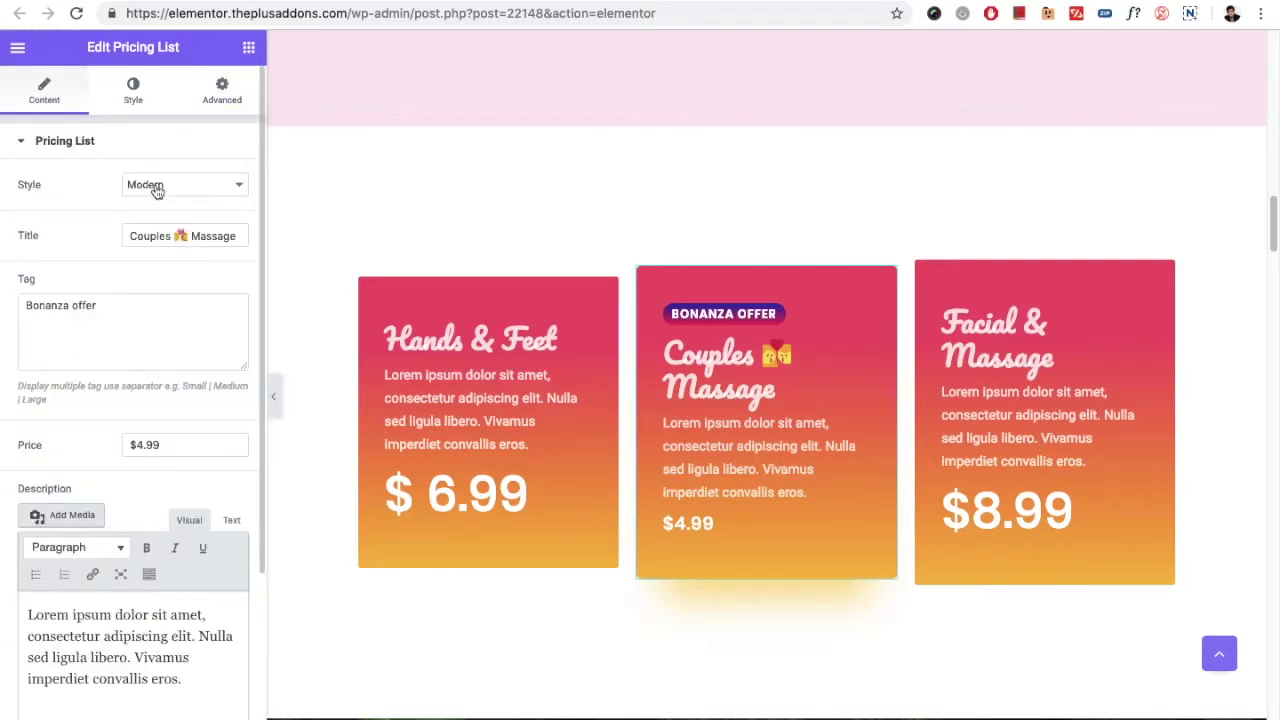
pyautogui.scroll(-20, 617, 395)
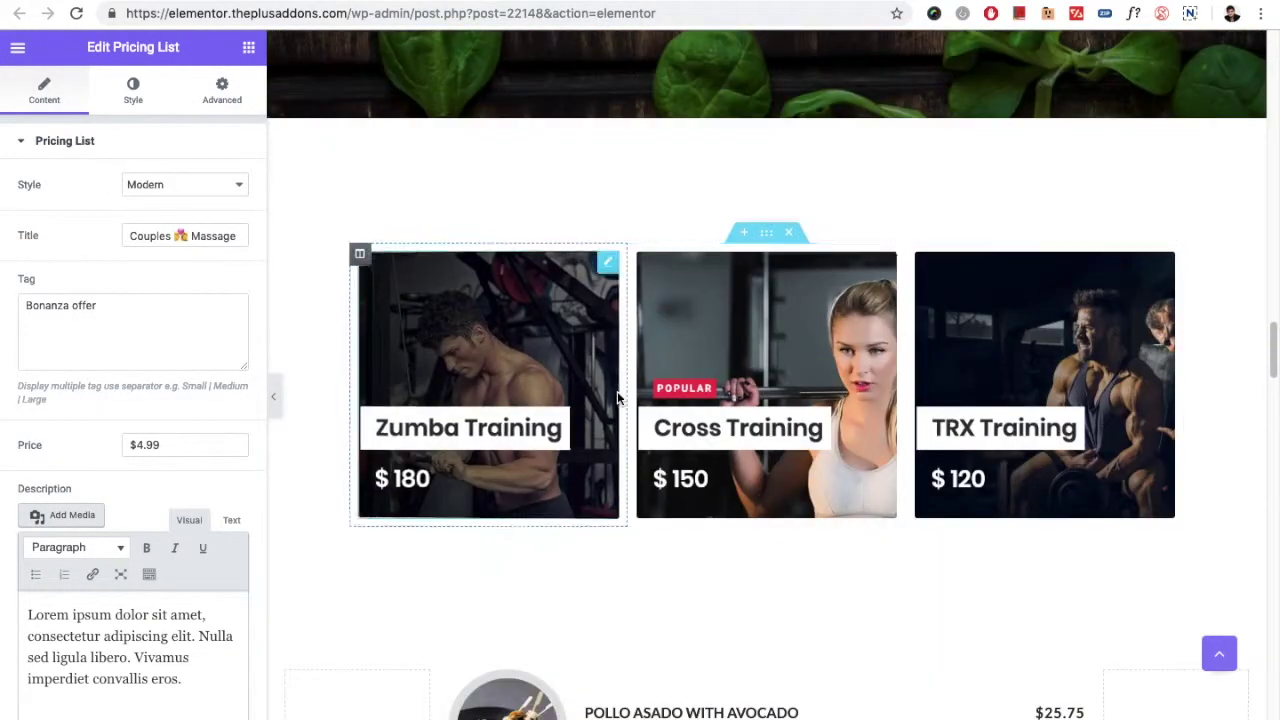
# Step: Select the Zumba Training card and expand its Background Option settings
pyautogui.click(600, 395)
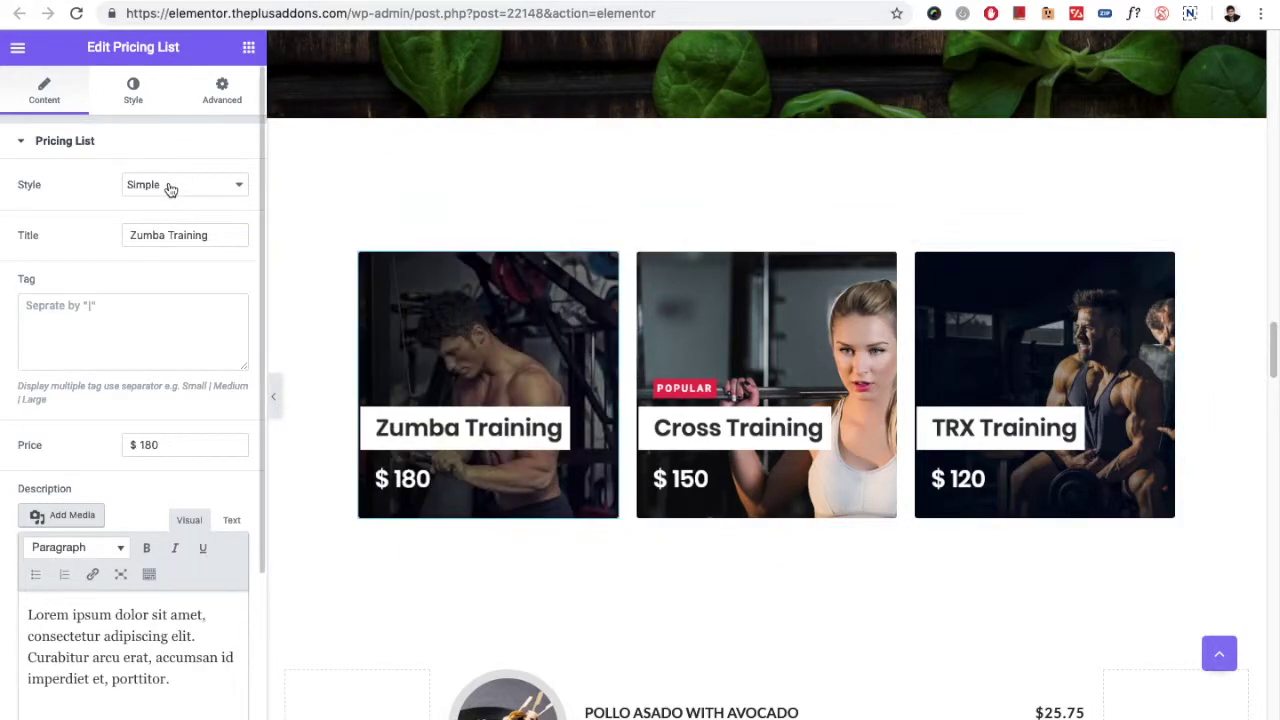
pyautogui.scroll(-3, 109, 350)
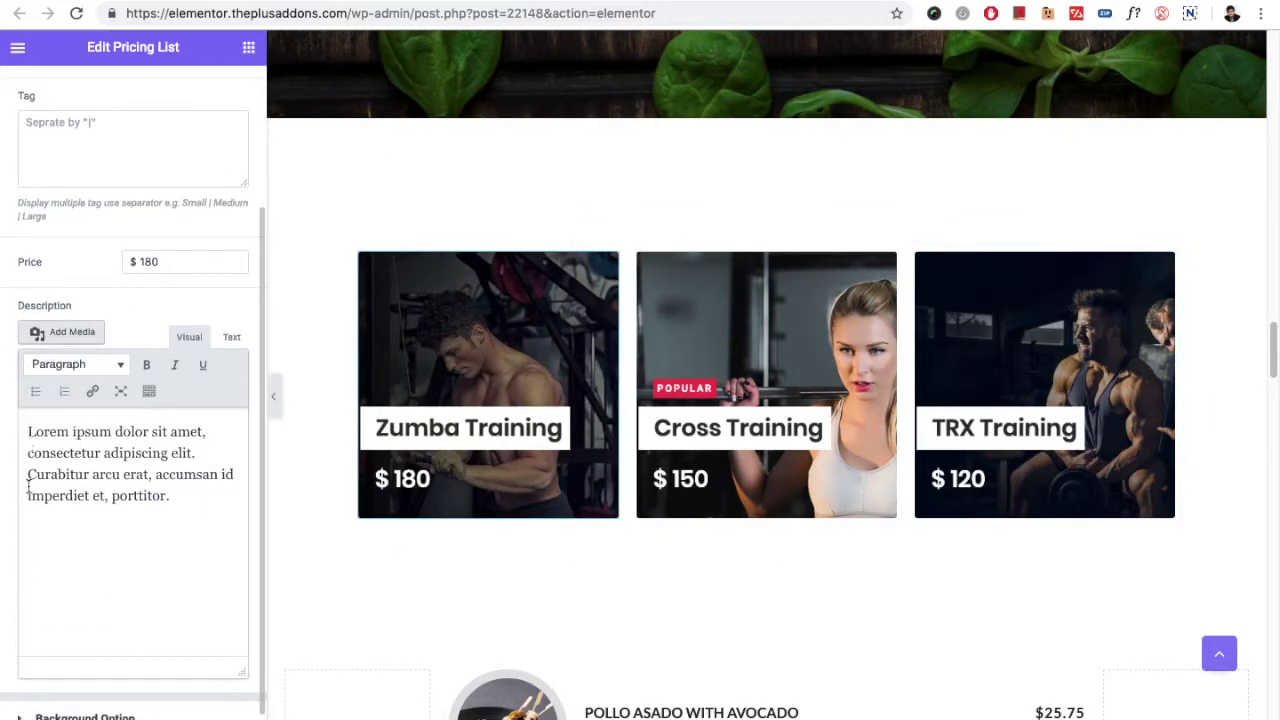
pyautogui.scroll(-1, 27, 584)
pyautogui.click(48, 706)
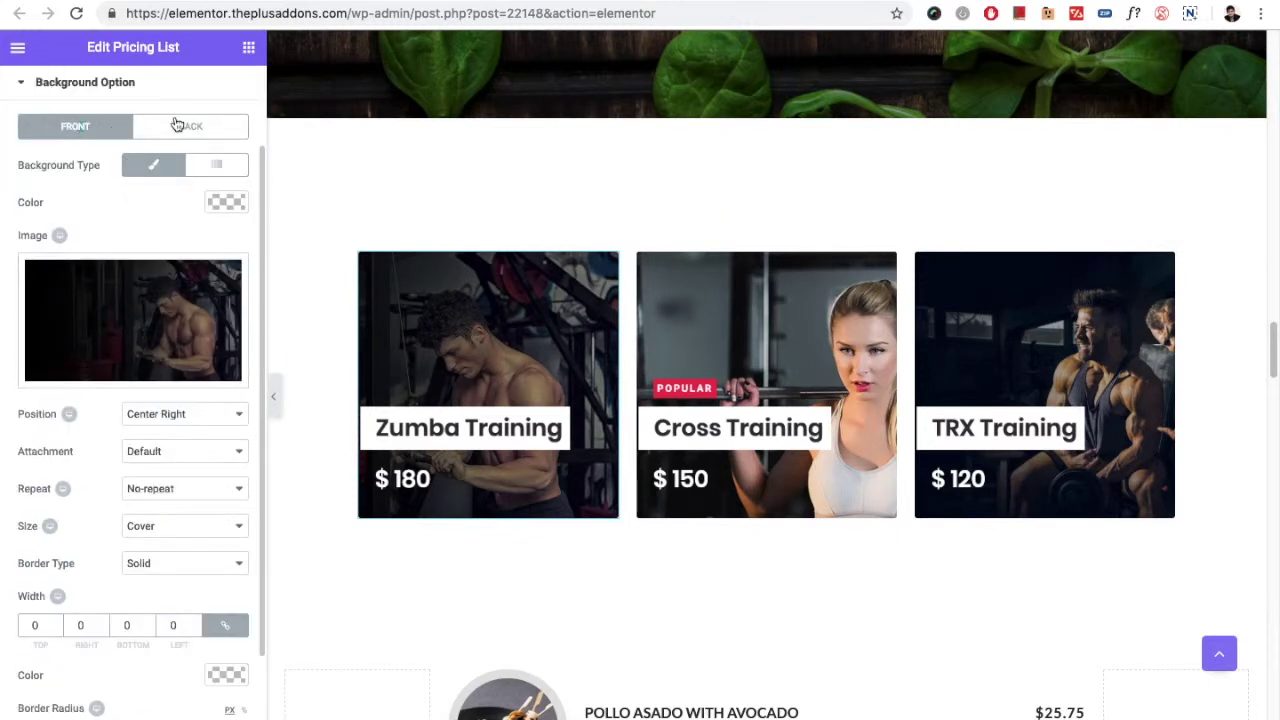
# Step: Compare the BACK and FRONT backgrounds, ending on the front image (Center Right, No-repeat, Cover)
pyautogui.click(180, 126)
pyautogui.click(92, 135)
pyautogui.click(172, 133)
pyautogui.click(72, 135)
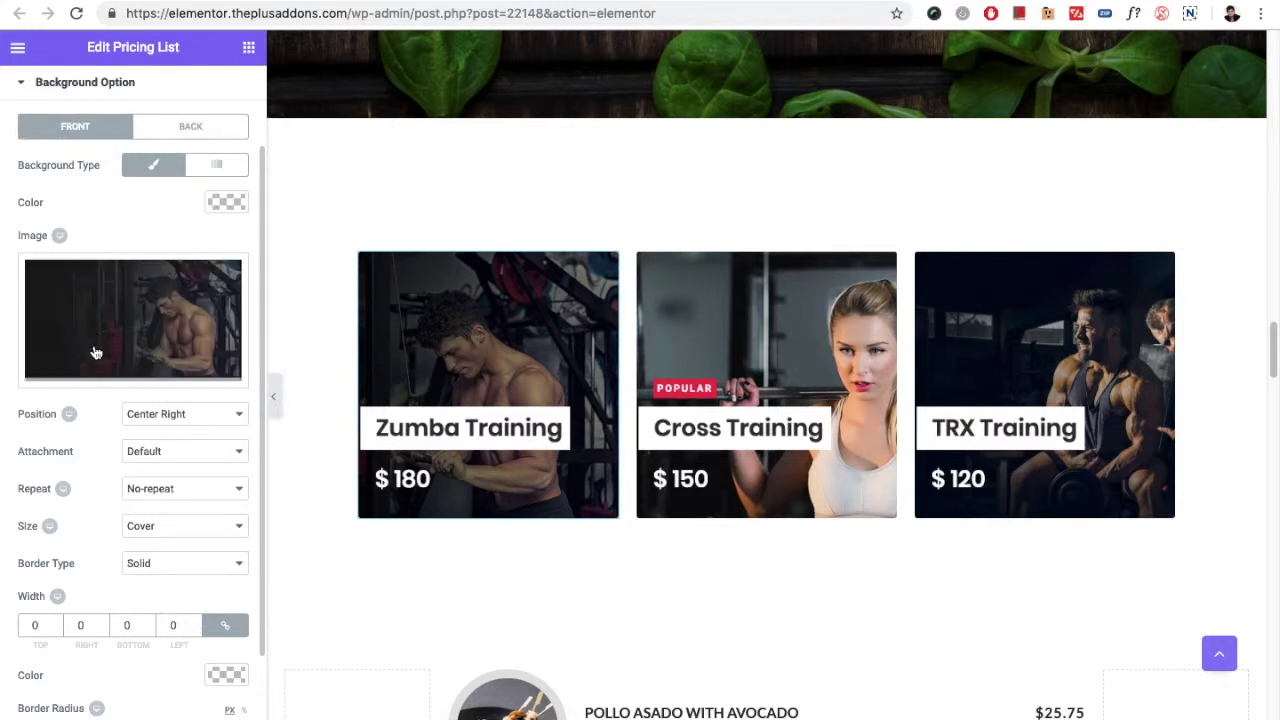
pyautogui.scroll(-2, 106, 399)
pyautogui.scroll(3, 106, 399)
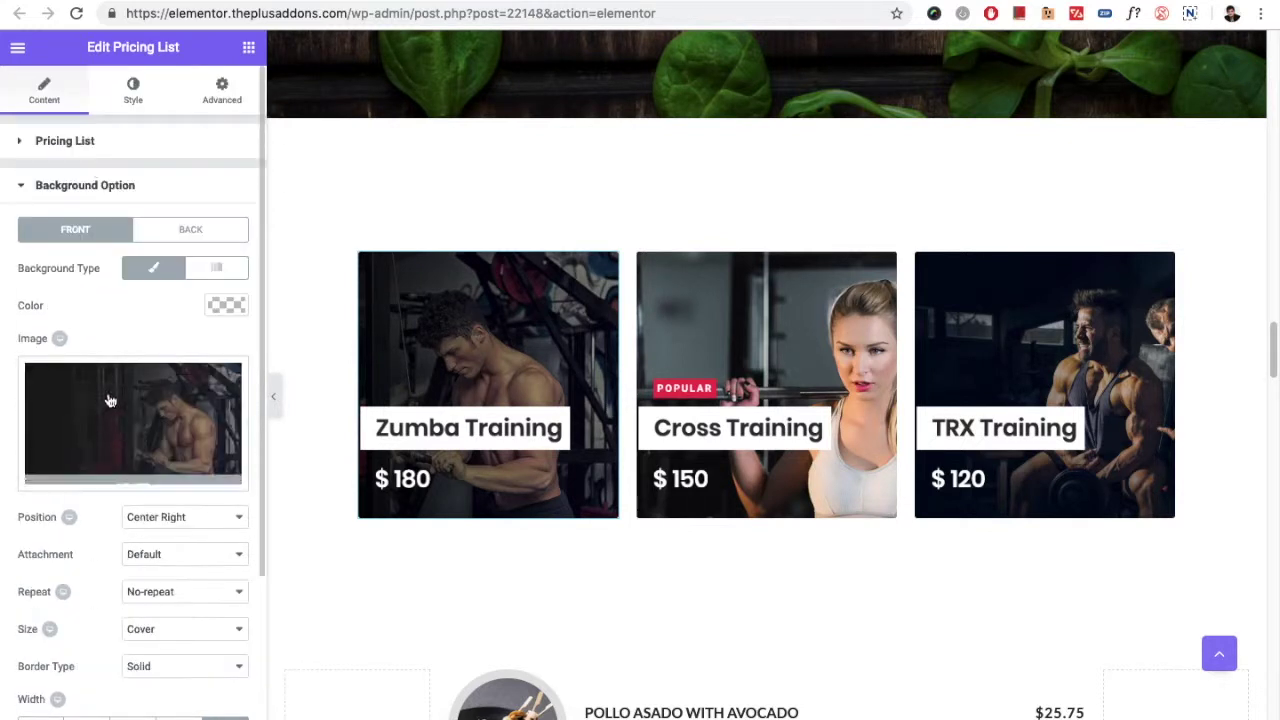
pyautogui.click(133, 88)
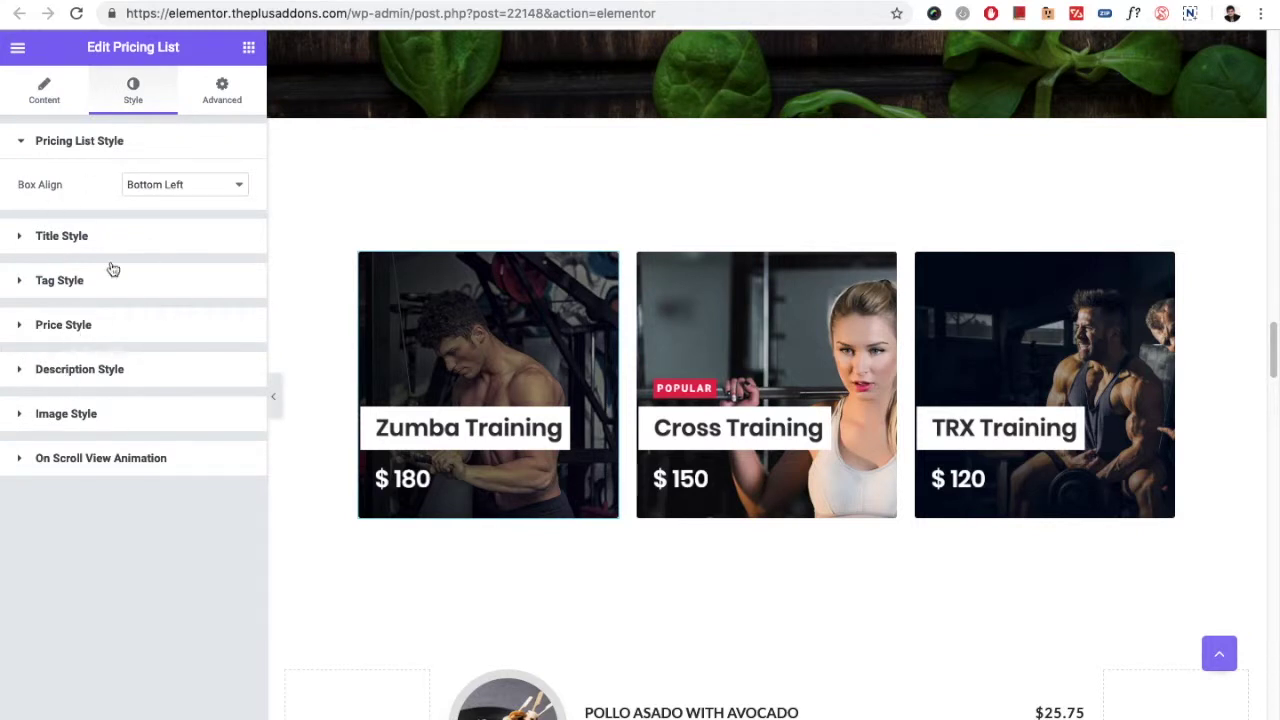
# Step: Try Box Align Bottom Right and Top Left on the Zumba Training card, then settle on Bottom Left
pyautogui.click(137, 189)
pyautogui.click(171, 199)
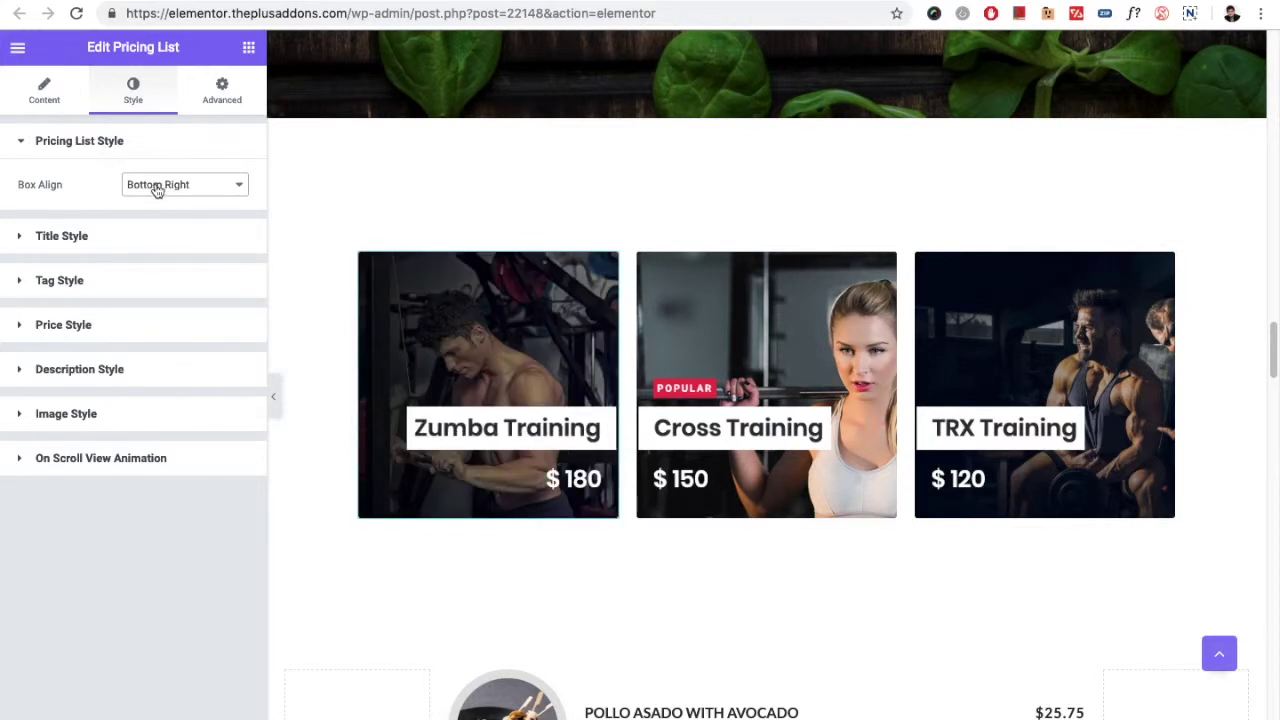
pyautogui.click(157, 190)
pyautogui.click(148, 138)
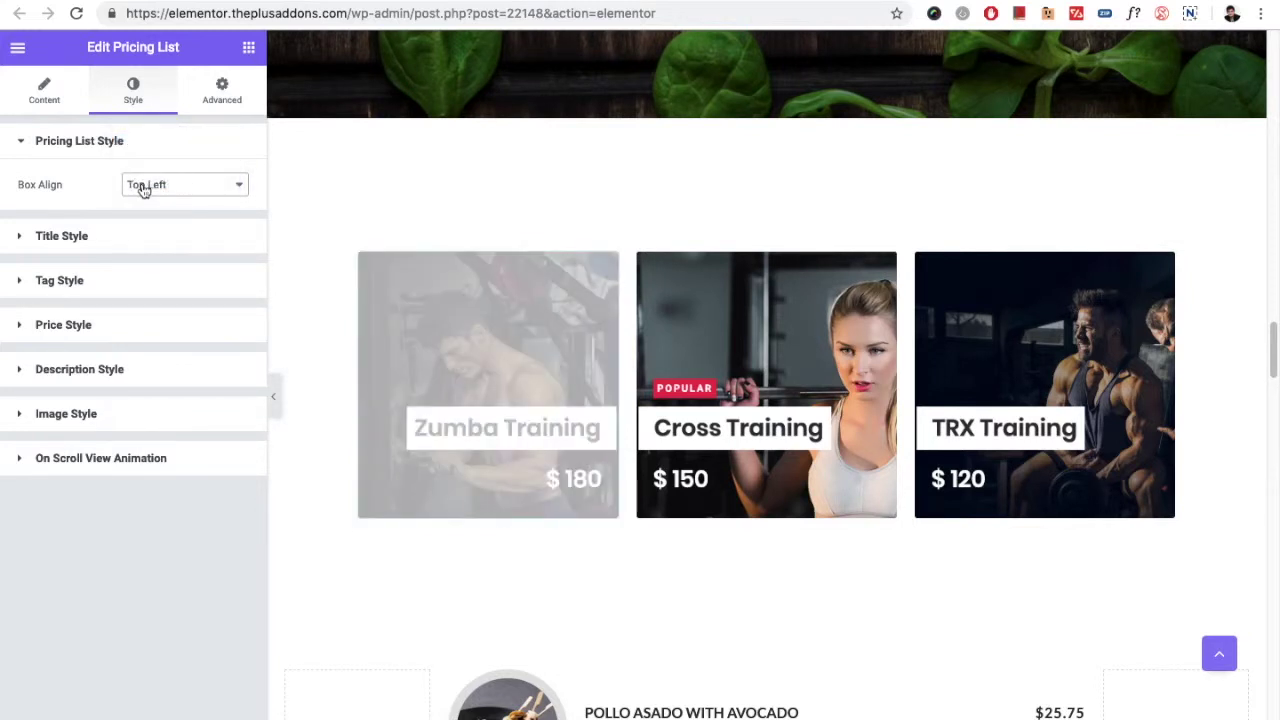
pyautogui.click(146, 185)
pyautogui.click(150, 216)
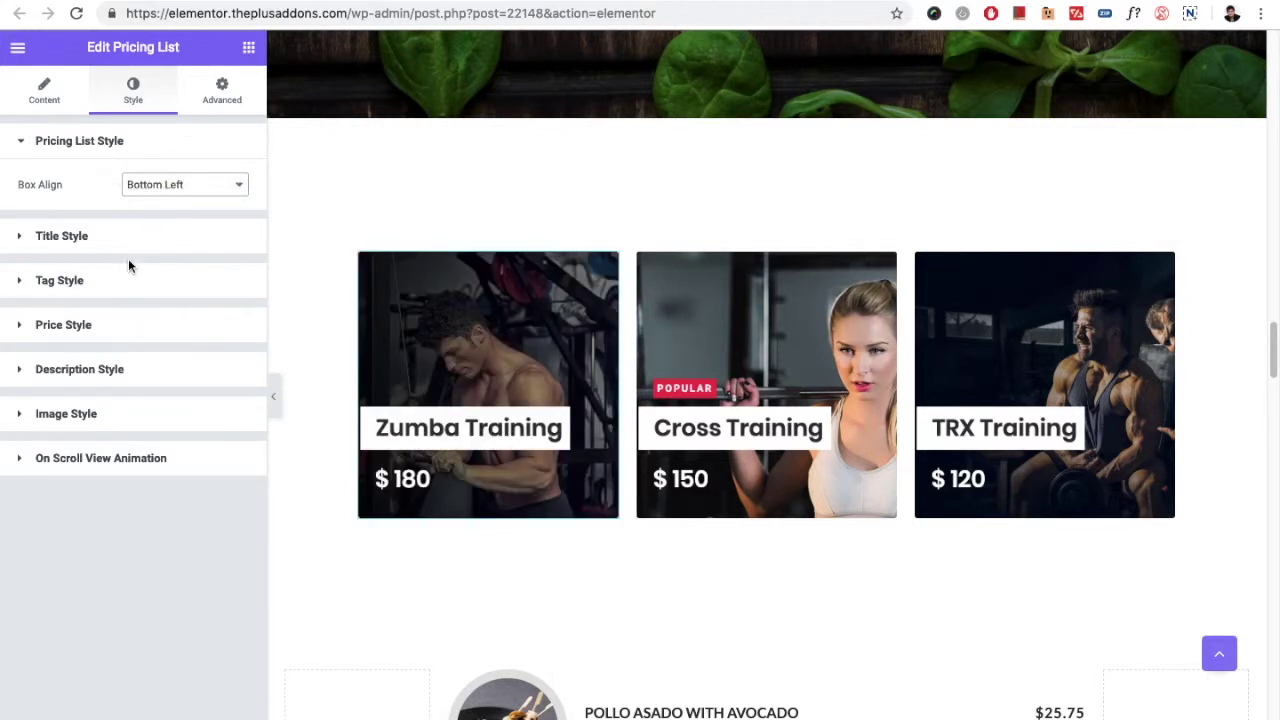
pyautogui.scroll(15, 591, 335)
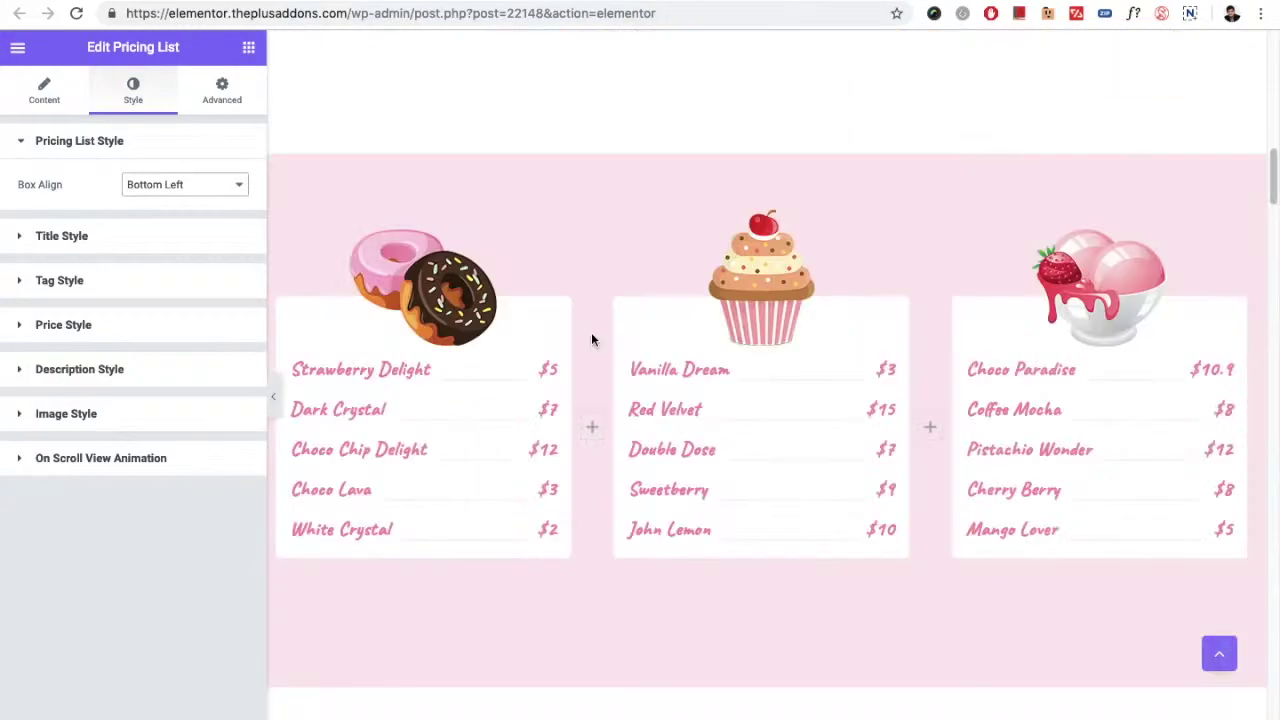
pyautogui.scroll(20, 591, 332)
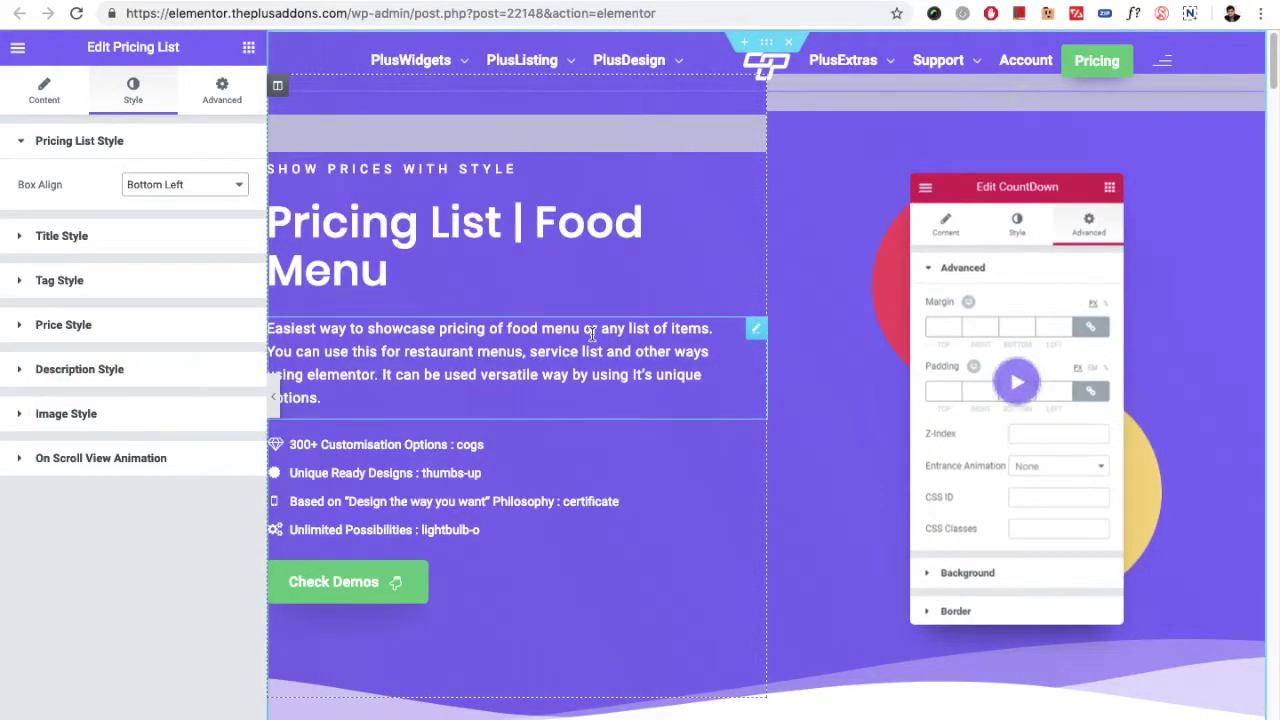